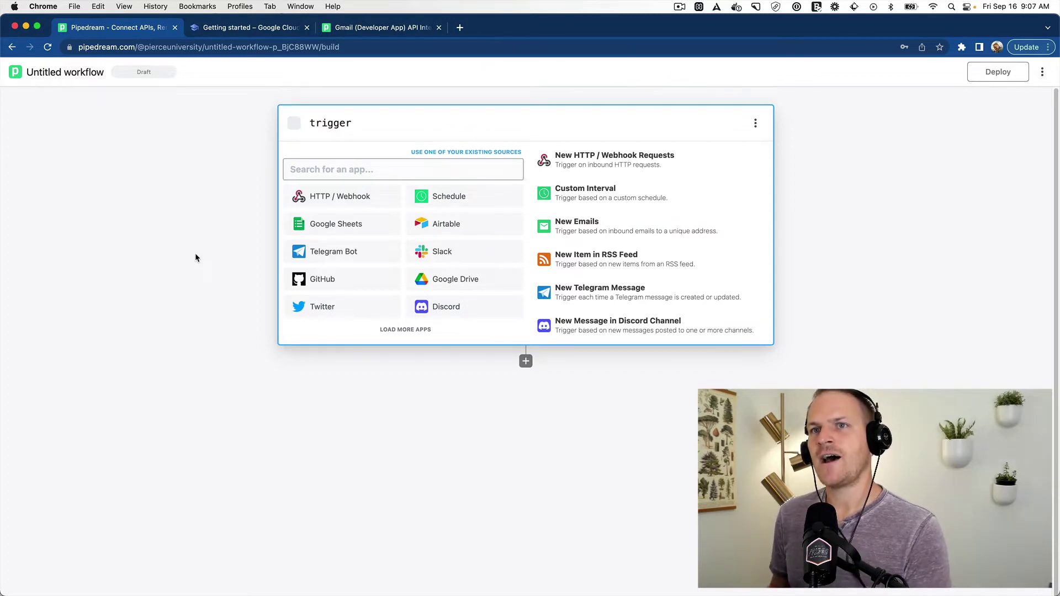
# Step: Search 'gmail' and choose Gmail (Developer App) with its New Email Received trigger
pyautogui.write('gmail')
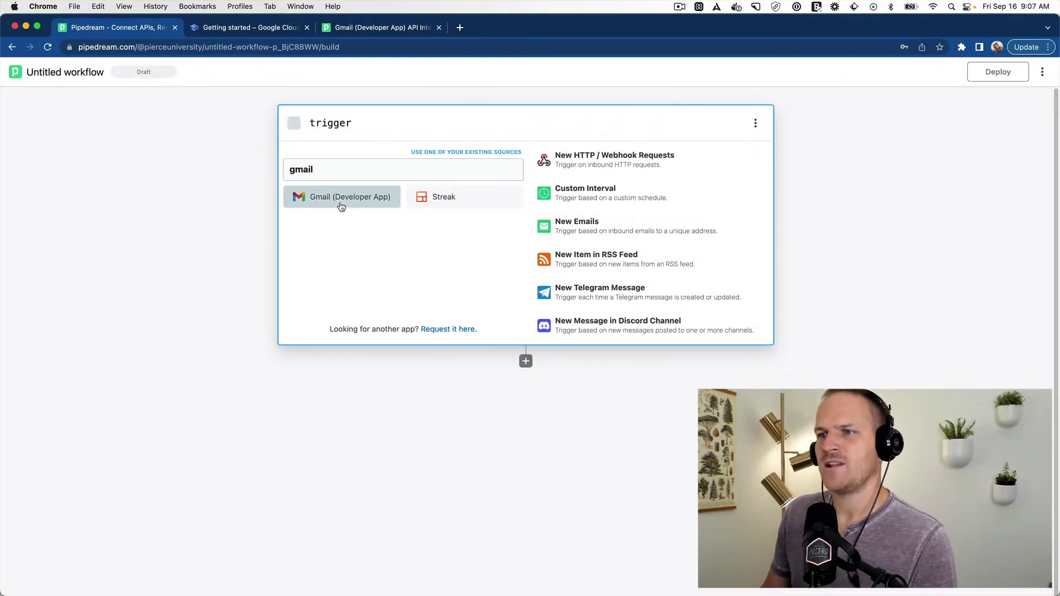
pyautogui.click(338, 208)
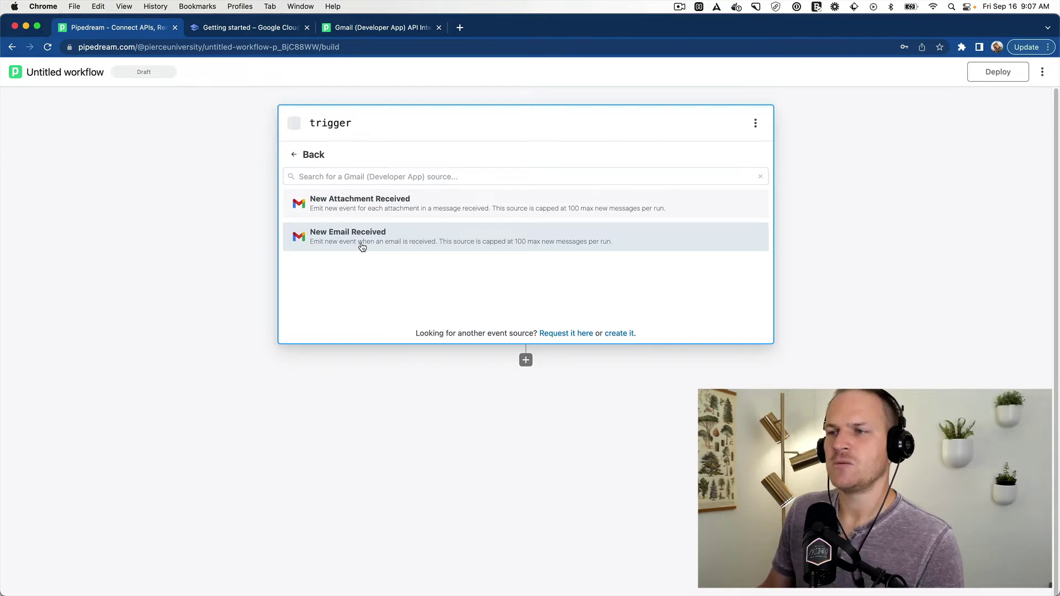
pyautogui.click(362, 245)
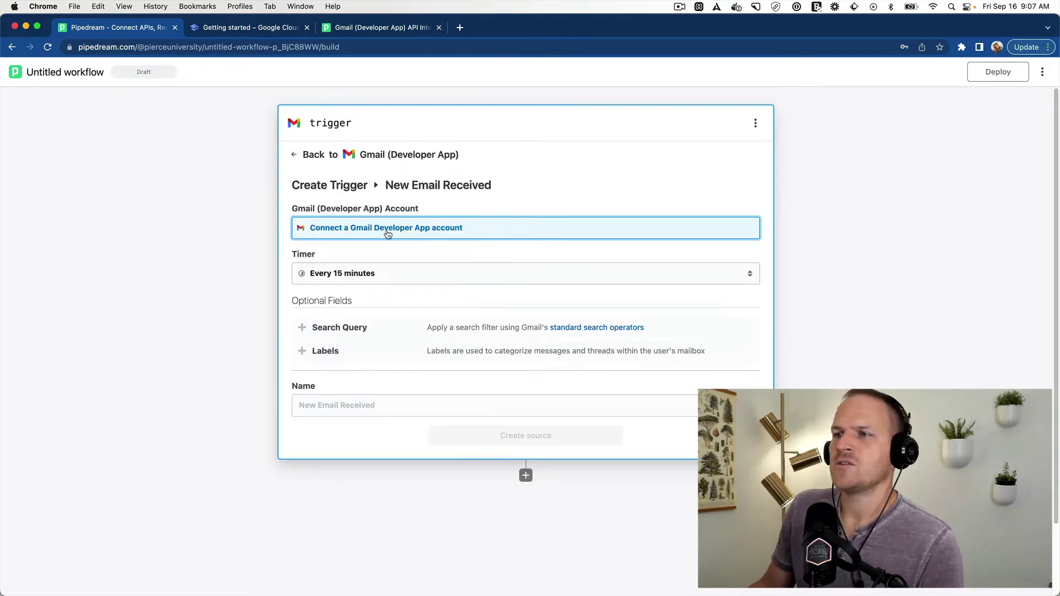
# Step: Start connecting a Gmail Developer App account, then switch to the Google Cloud console tab
pyautogui.click(390, 234)
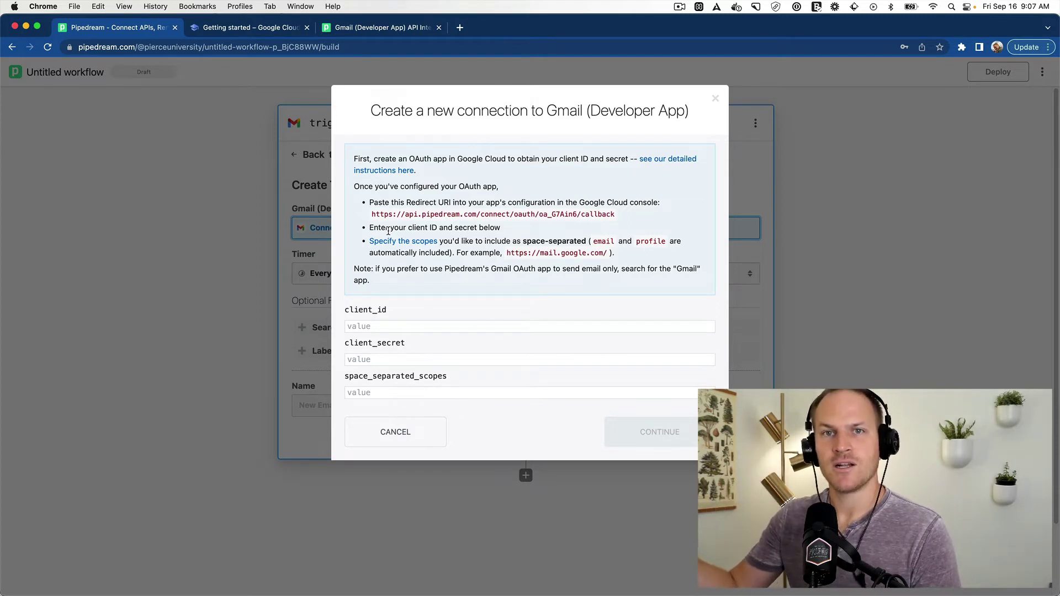
pyautogui.click(261, 29)
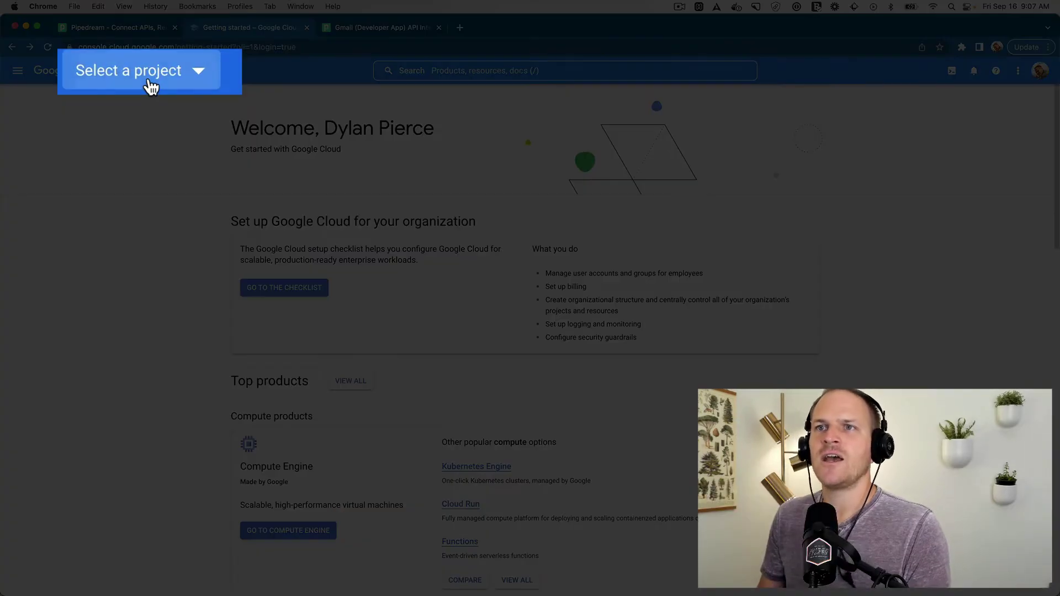
# Step: Create a Google Cloud project named 'Pipedream Example' and make it the active project
pyautogui.click(150, 86)
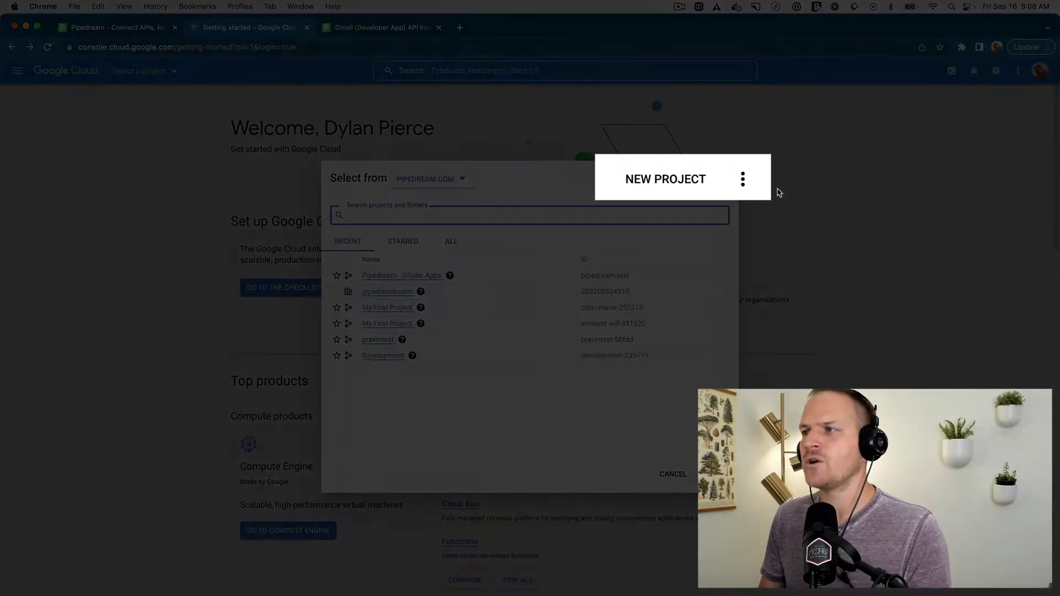
pyautogui.click(671, 178)
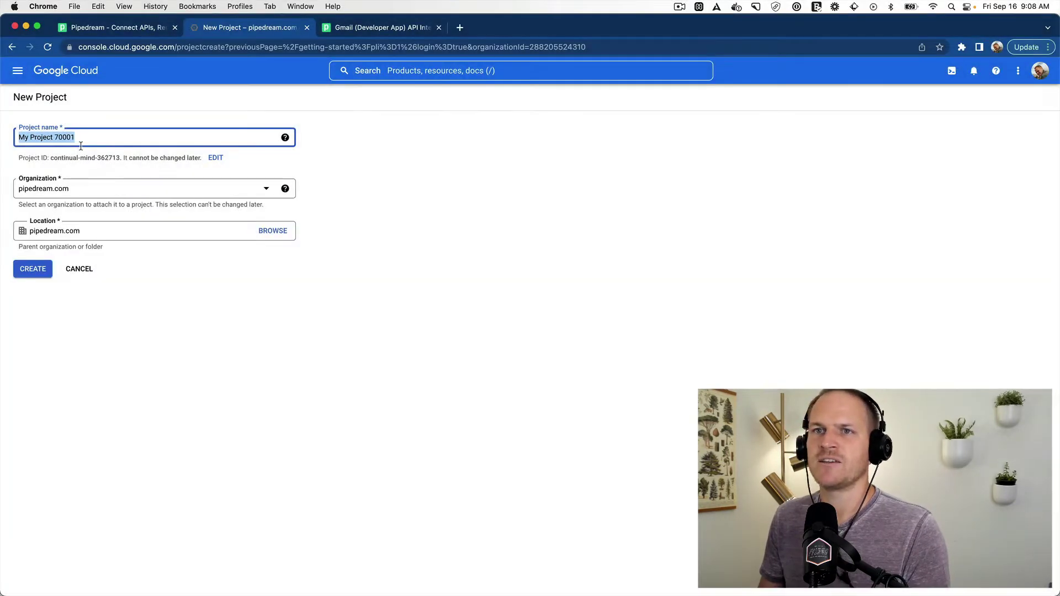
pyautogui.write('Pip')
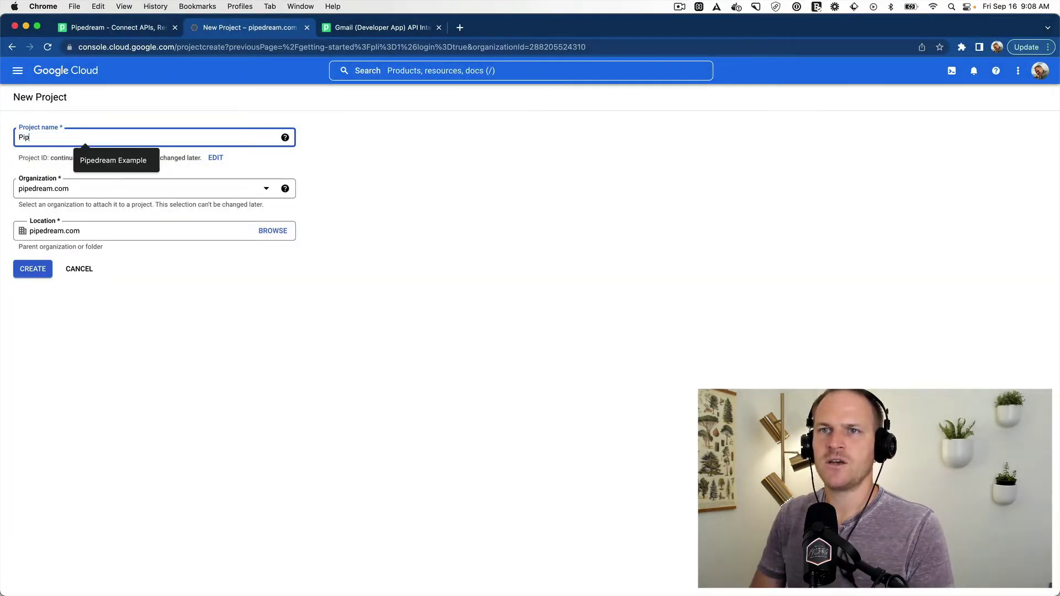
pyautogui.write('edream Examp')
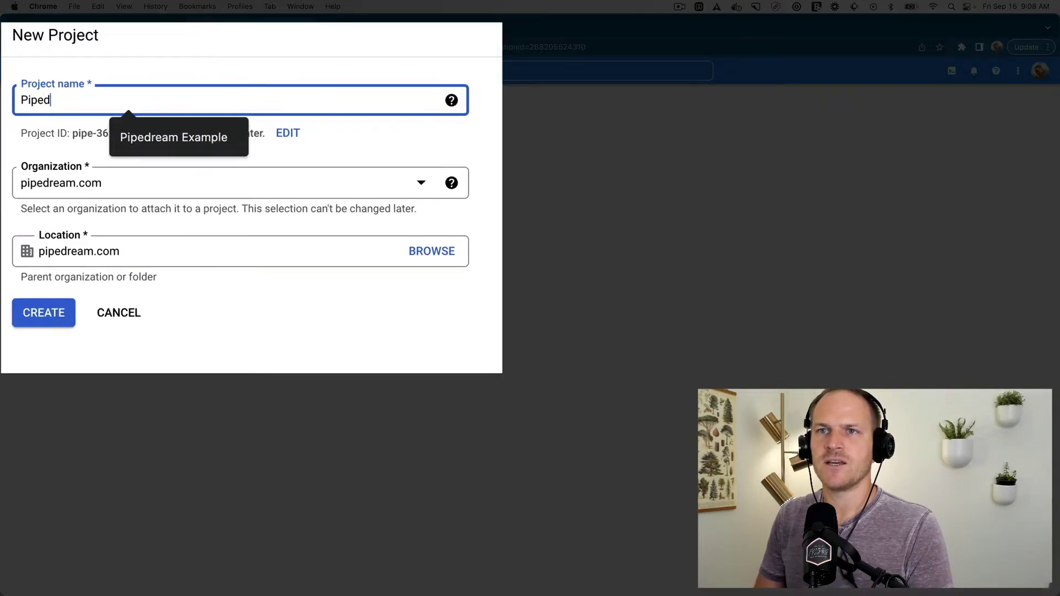
pyautogui.press('BackSpace')
pyautogui.press('BackSpace')
pyautogui.press('BackSpace')
pyautogui.press('BackSpace')
pyautogui.write('zx')
pyautogui.press('BackSpace')
pyautogui.press('BackSpace')
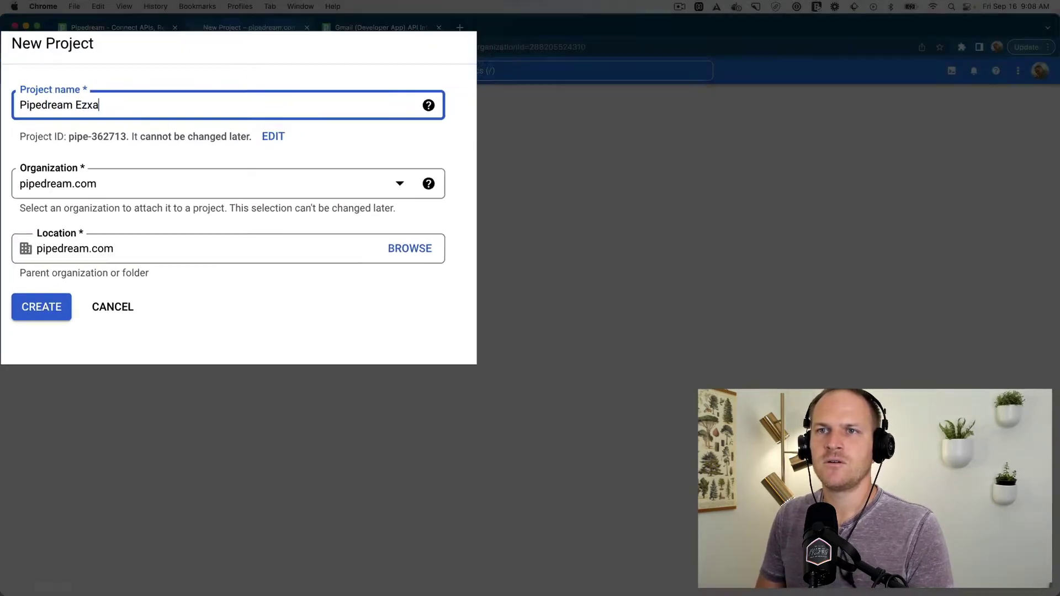
pyautogui.write('xample')
pyautogui.click(194, 344)
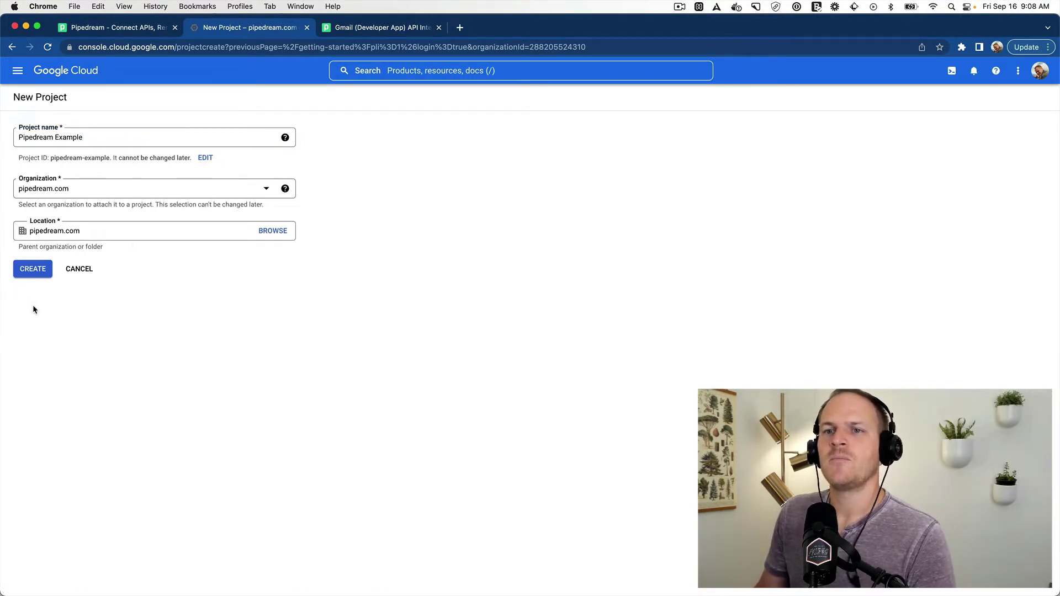
pyautogui.click(34, 274)
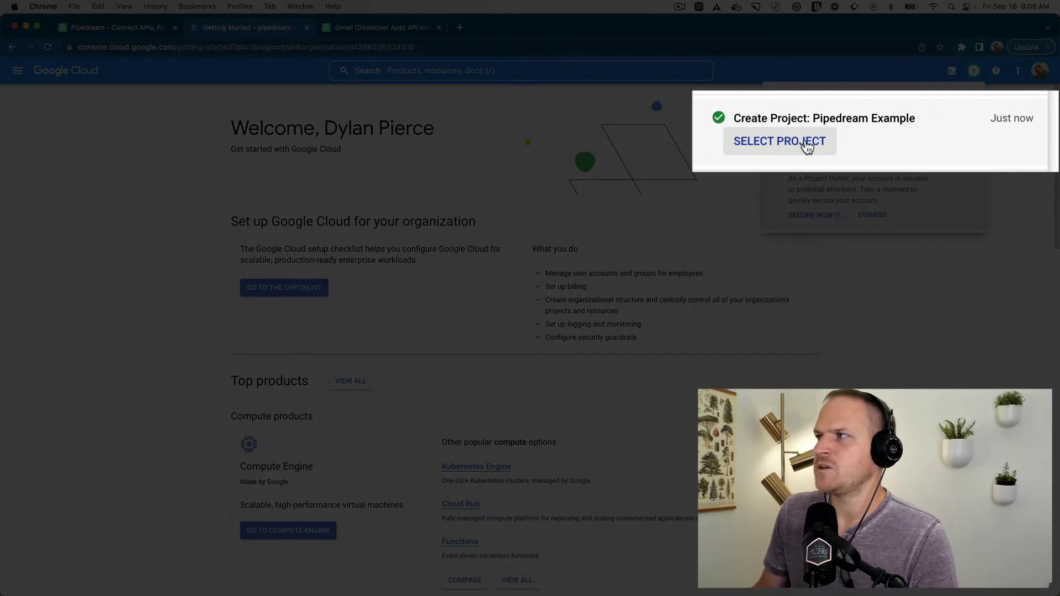
pyautogui.click(806, 144)
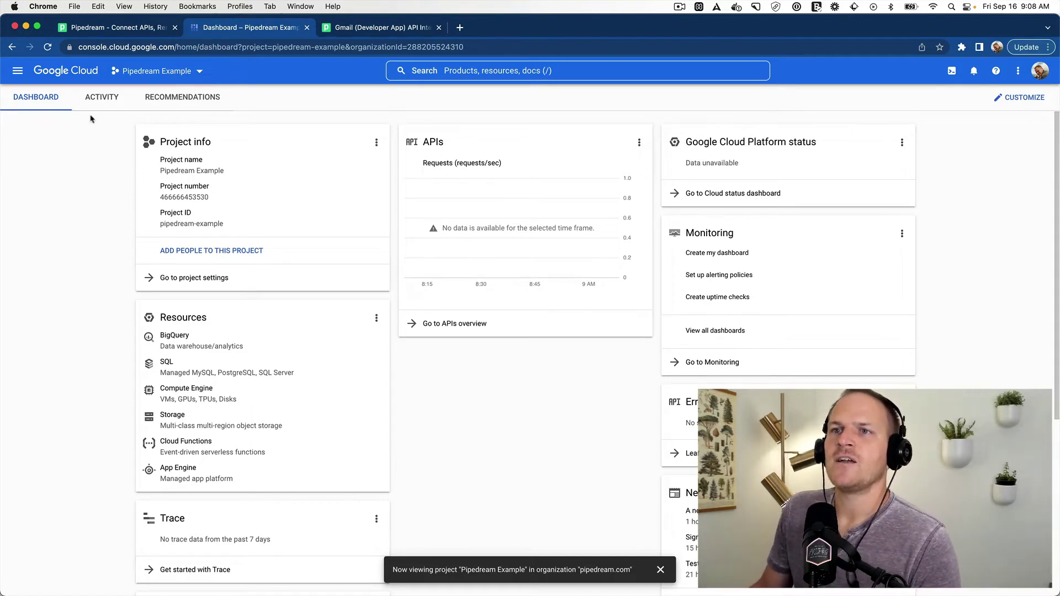
# Step: Go to APIs & Services > Enabled APIs & services and open the API Library search
pyautogui.click(639, 142)
pyautogui.click(642, 142)
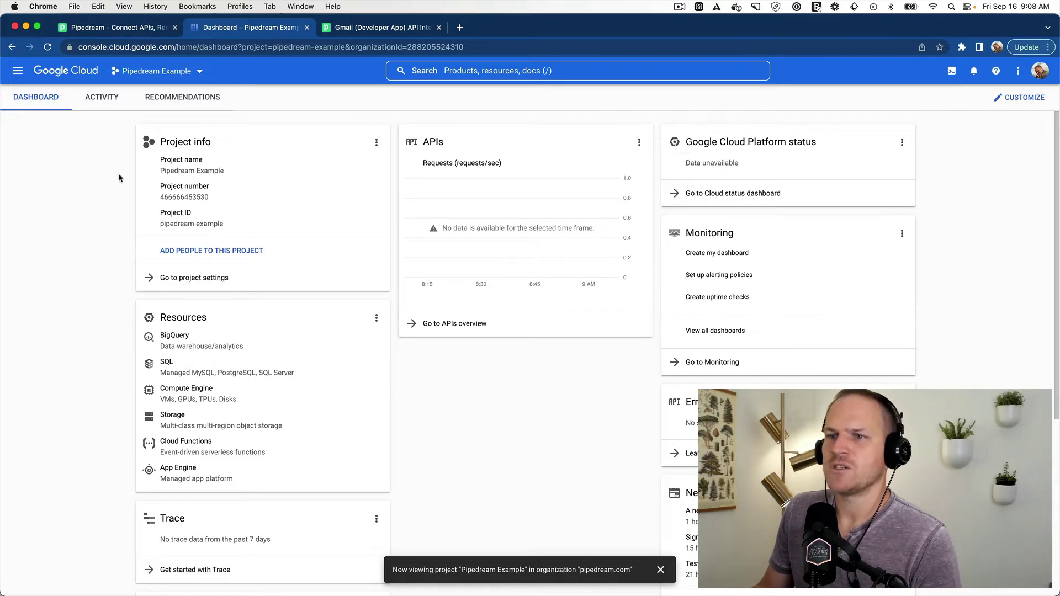
pyautogui.click(18, 71)
pyautogui.moveTo(116, 185)
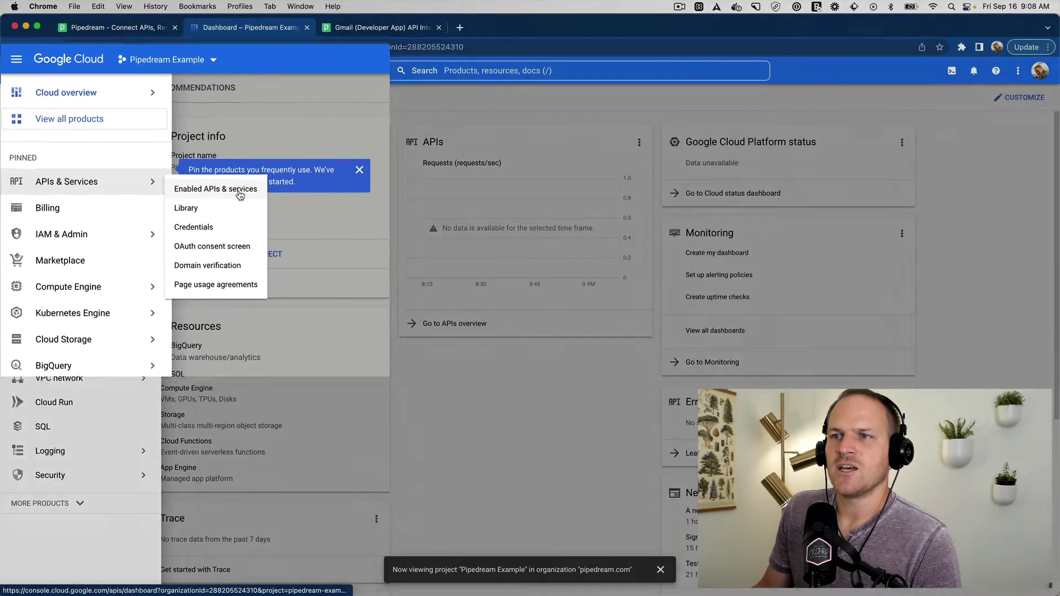
pyautogui.click(313, 199)
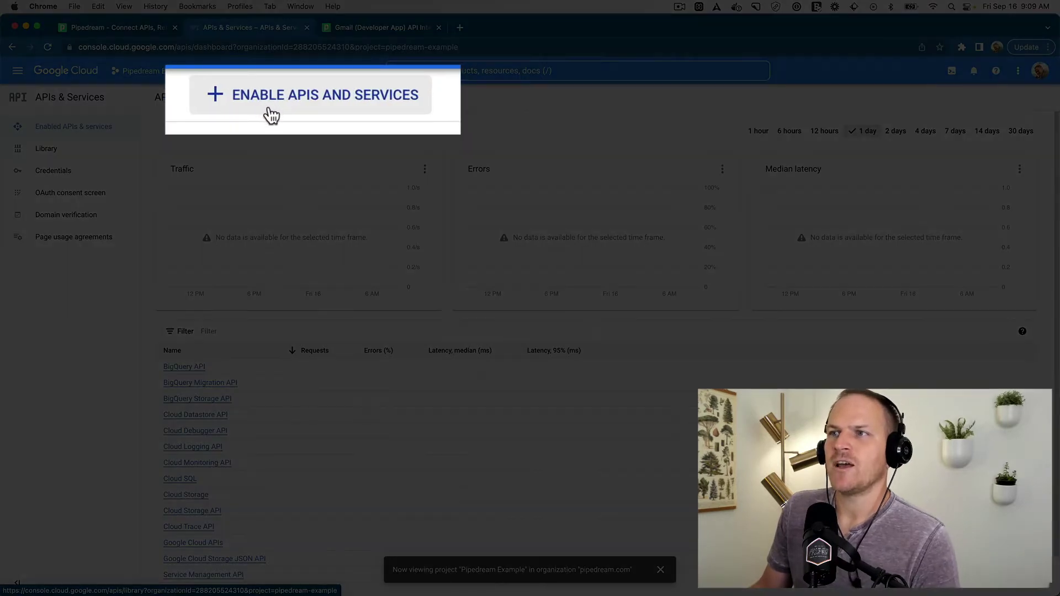
pyautogui.click(267, 103)
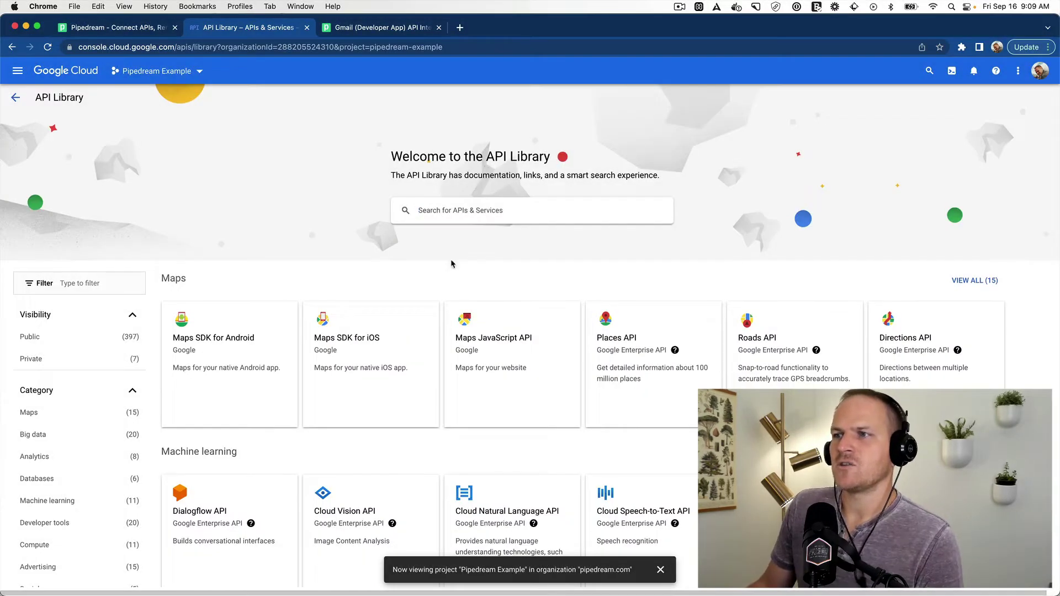
pyautogui.click(482, 208)
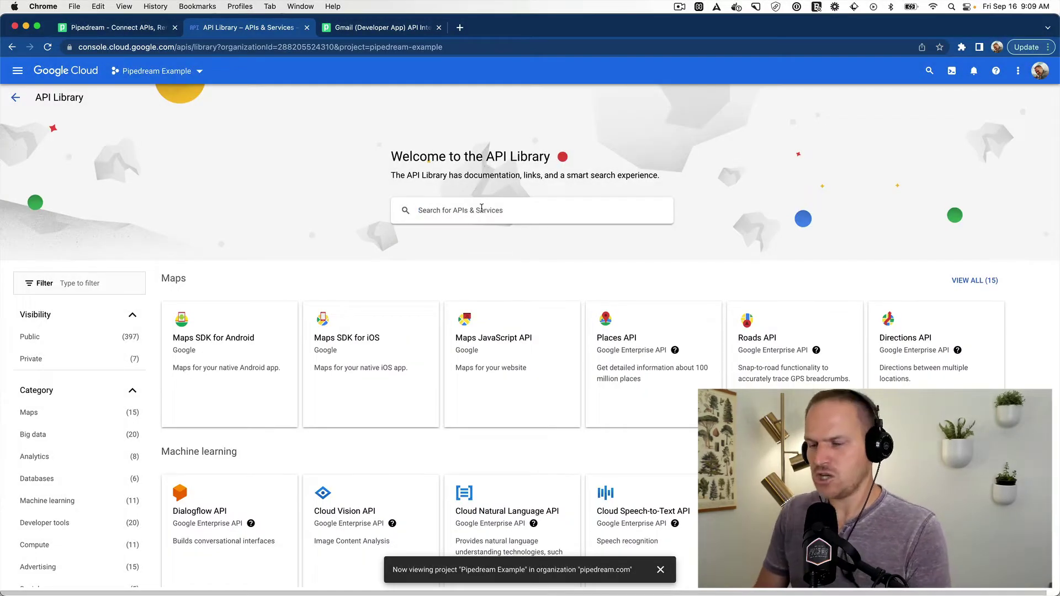
# Step: Search the API Library for 'gmail' and enable the Gmail API
pyautogui.write('gmail')
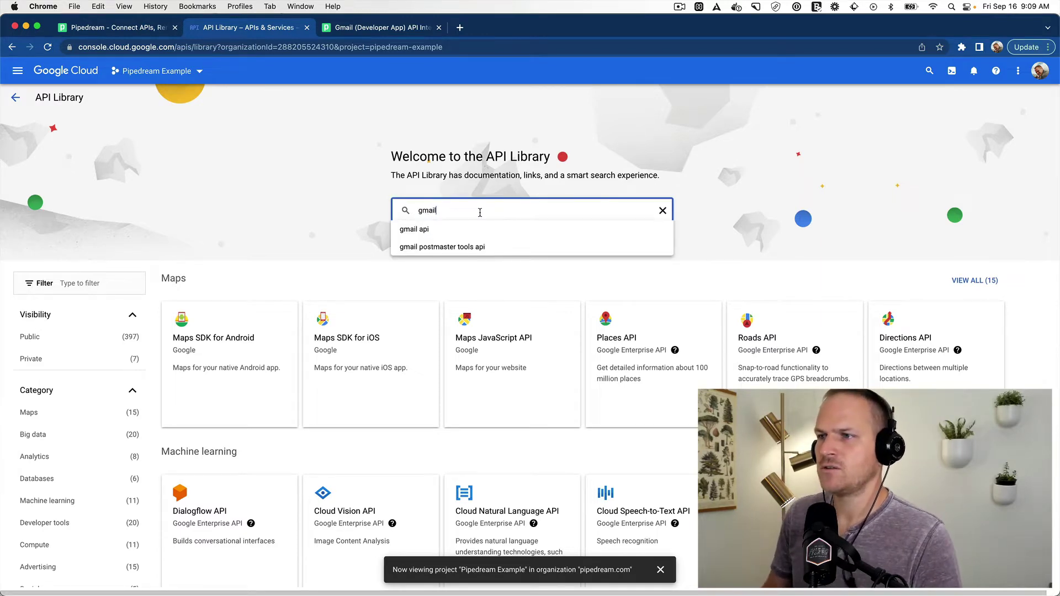
pyautogui.press('Return')
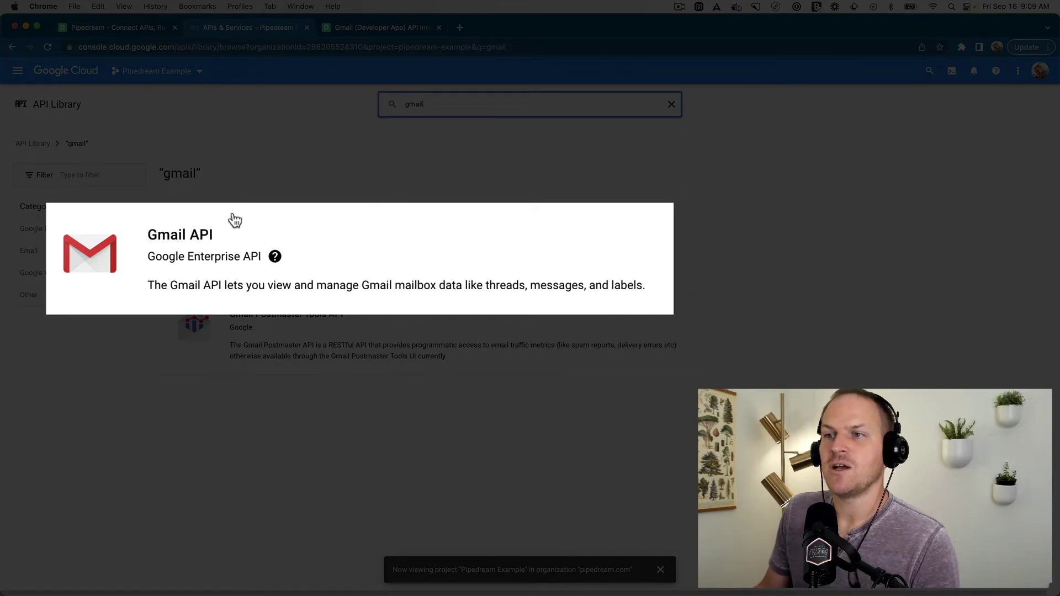
pyautogui.click(154, 266)
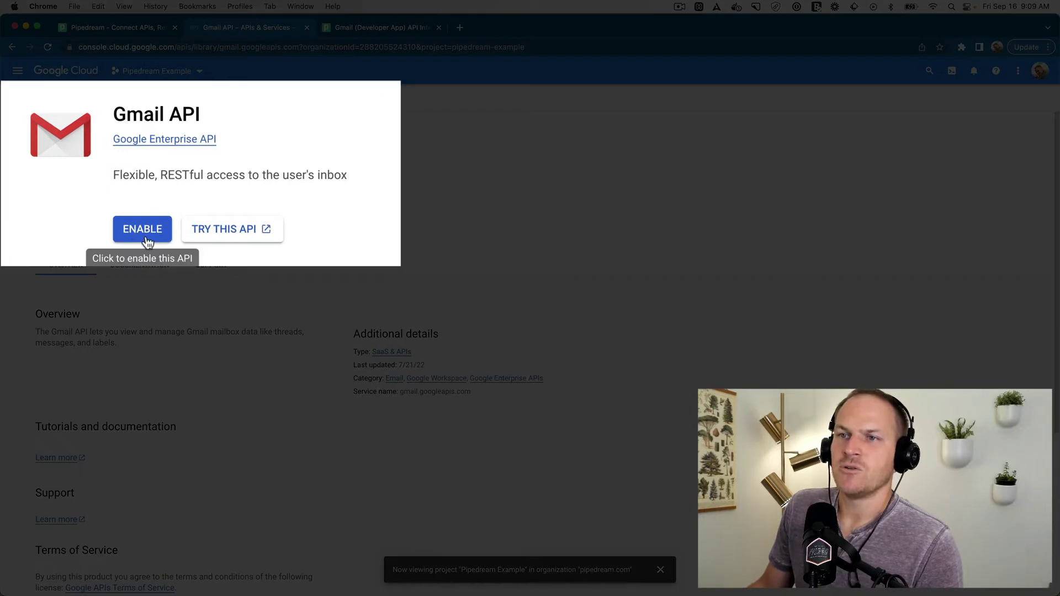
pyautogui.click(141, 236)
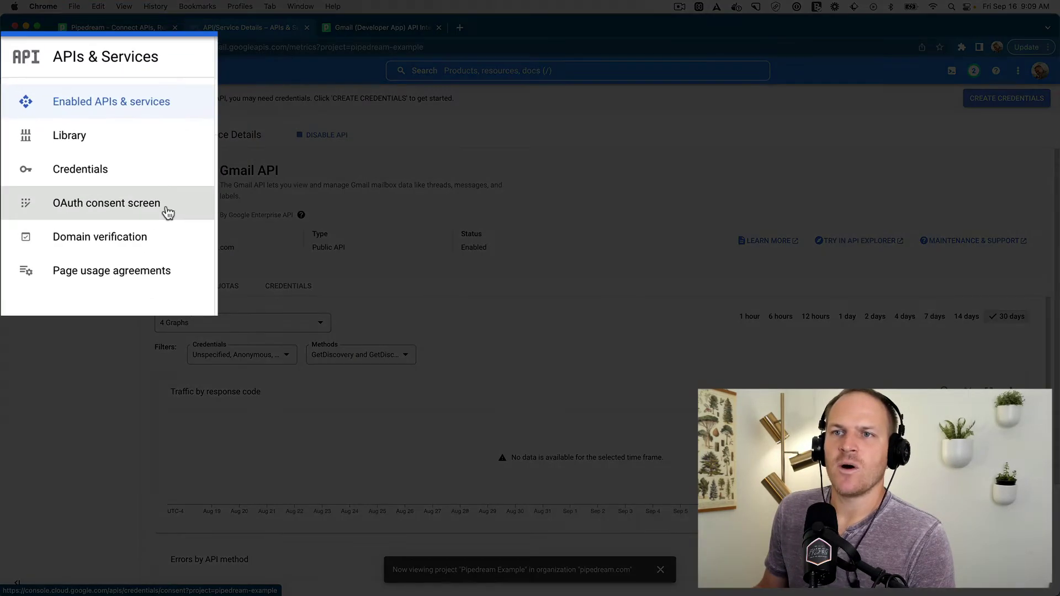
# Step: Start an External OAuth consent screen registration with app name 'Pipedream Example'
pyautogui.click(113, 200)
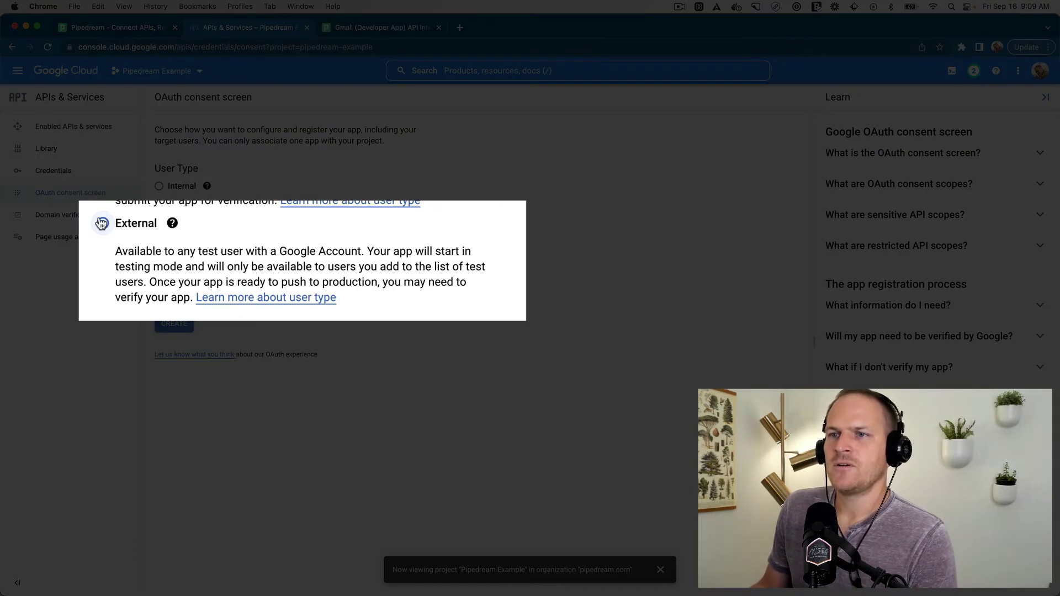
pyautogui.click(158, 233)
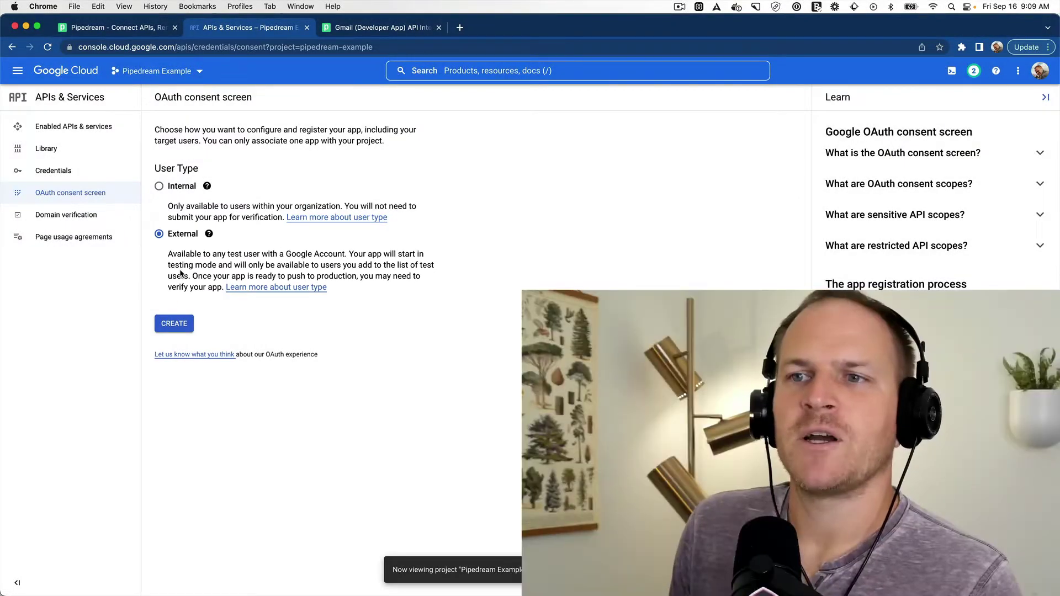
pyautogui.click(183, 324)
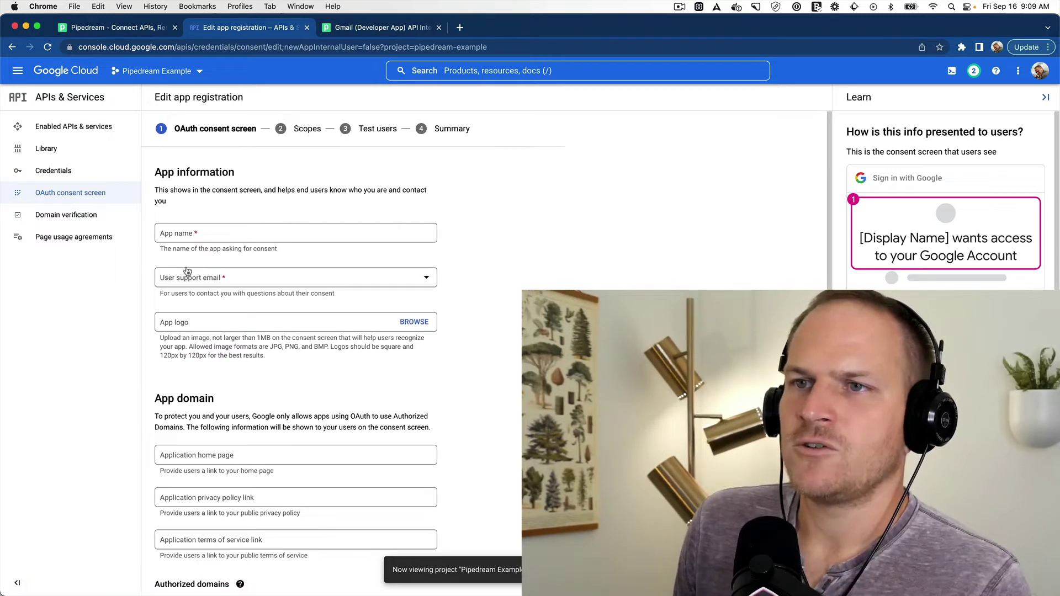
pyautogui.click(191, 234)
pyautogui.write('Pierce')
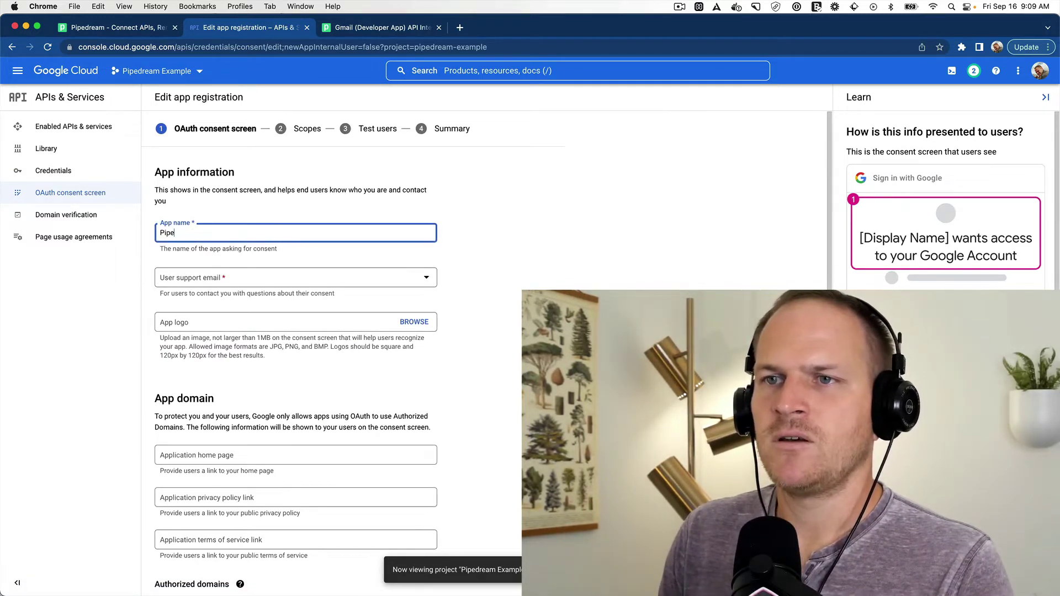
pyautogui.write('ream')
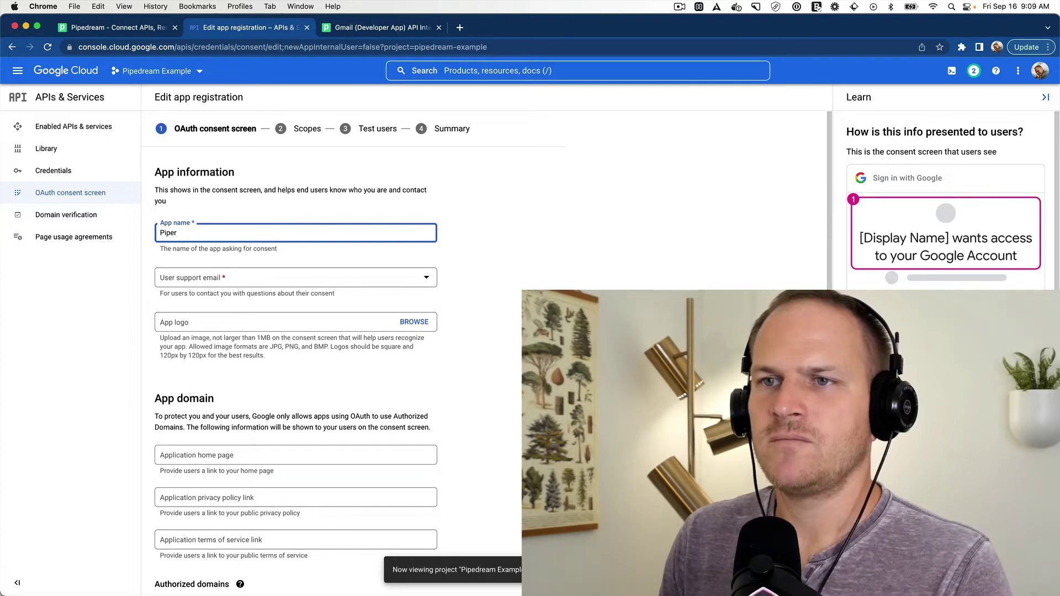
pyautogui.press('BackSpace')
pyautogui.write('dream Example')
pyautogui.press('Tab')
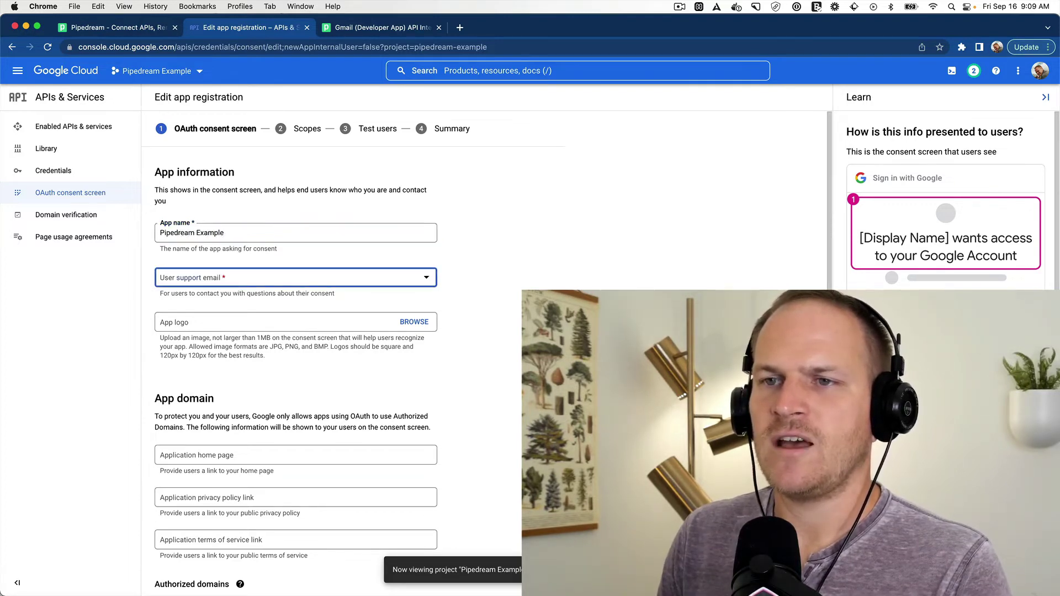
# Step: Choose your own address as user support email, enter the developer contact e-mail, and save
pyautogui.click(244, 270)
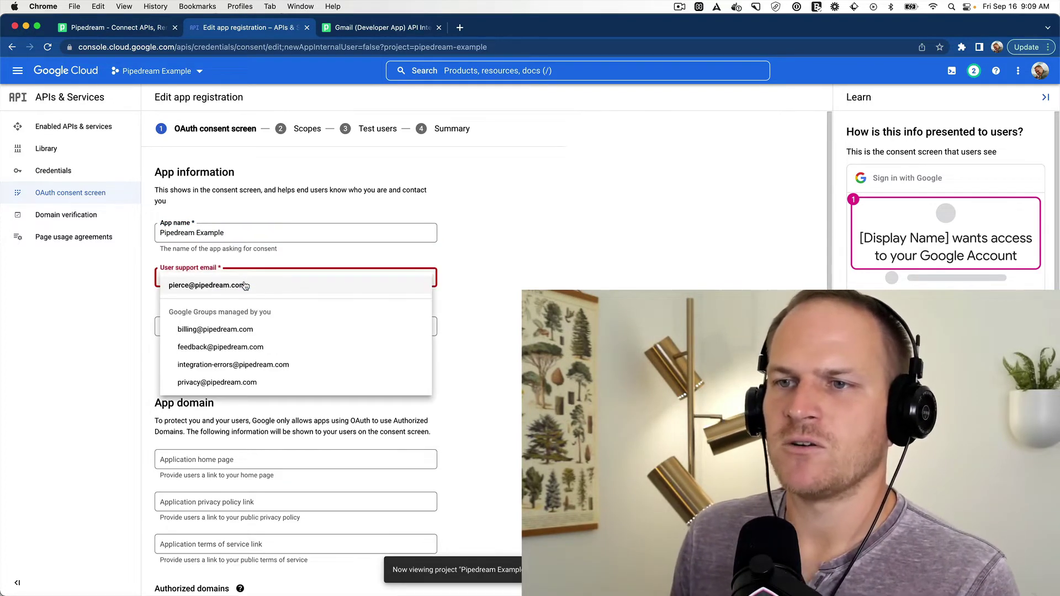
pyautogui.click(250, 285)
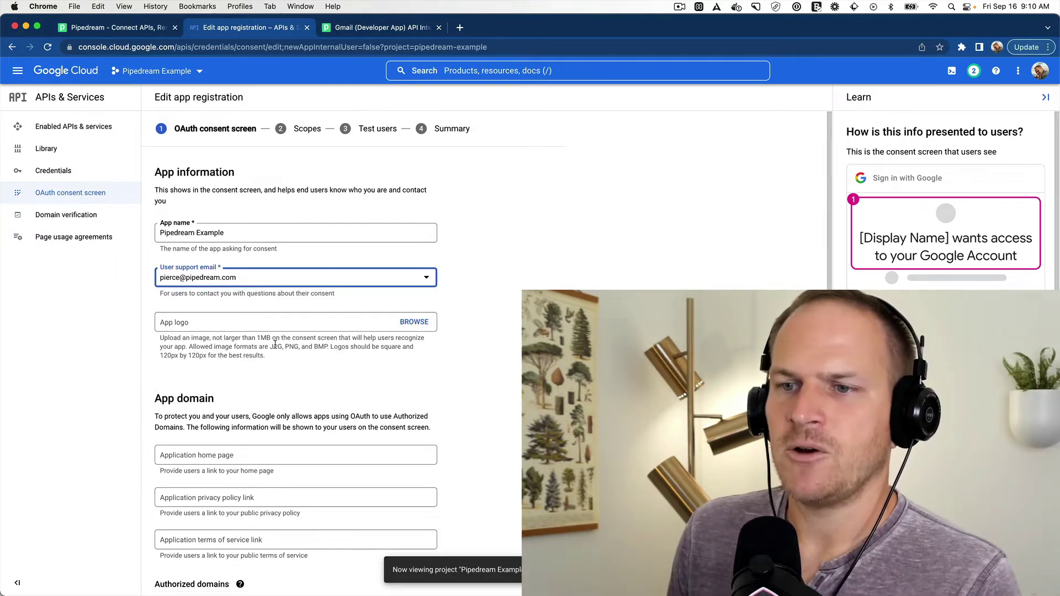
pyautogui.scroll(-3, 268, 346)
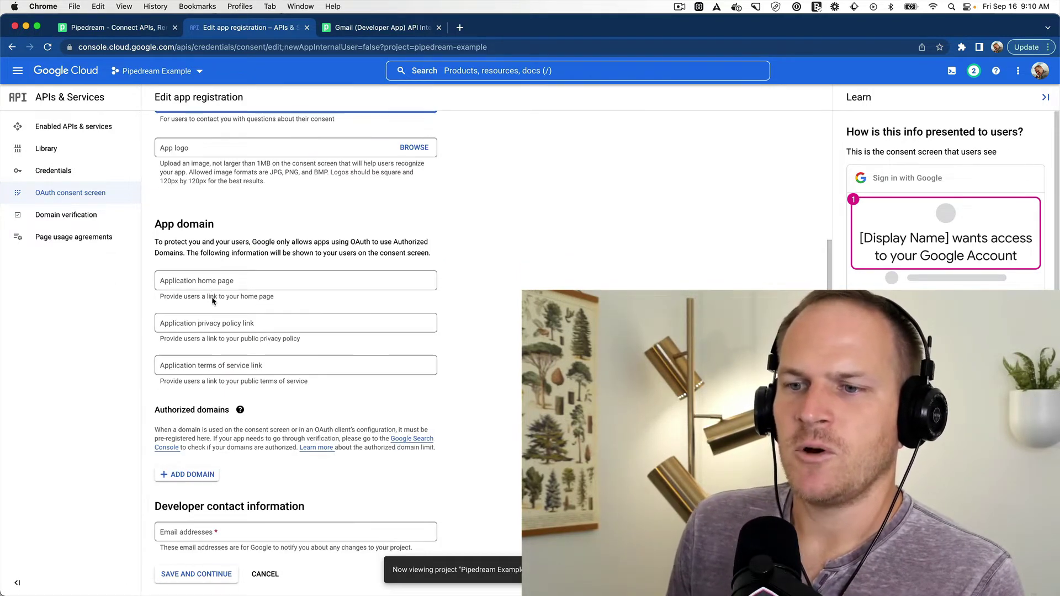
pyautogui.click(223, 531)
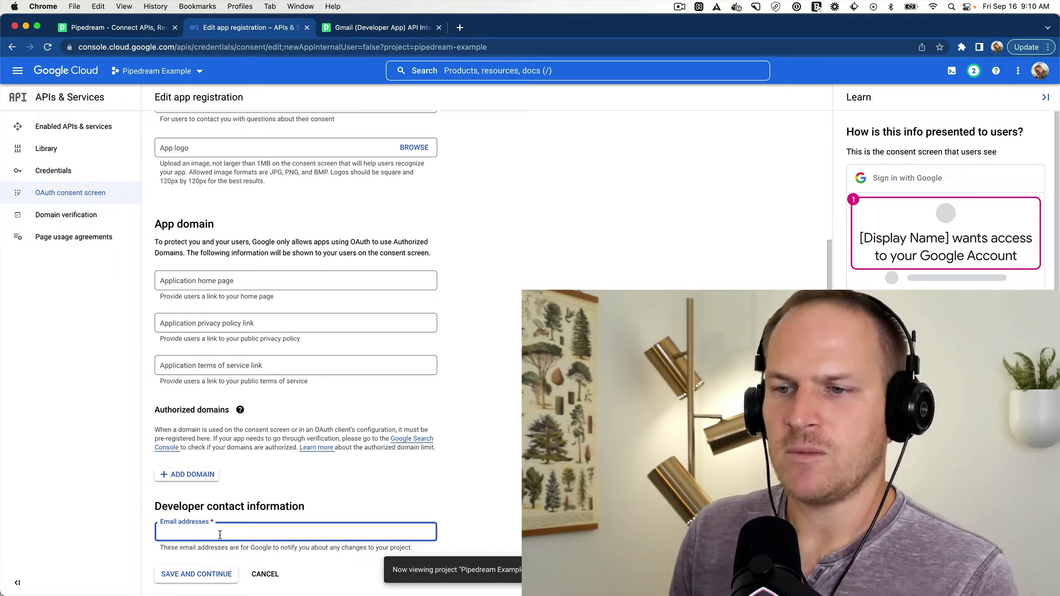
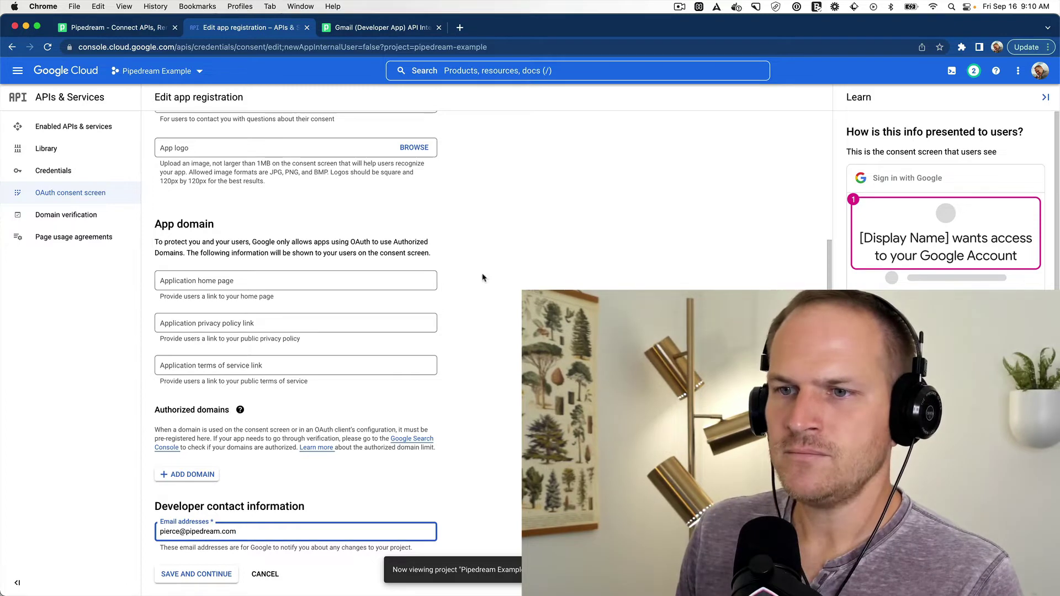
pyautogui.click(484, 278)
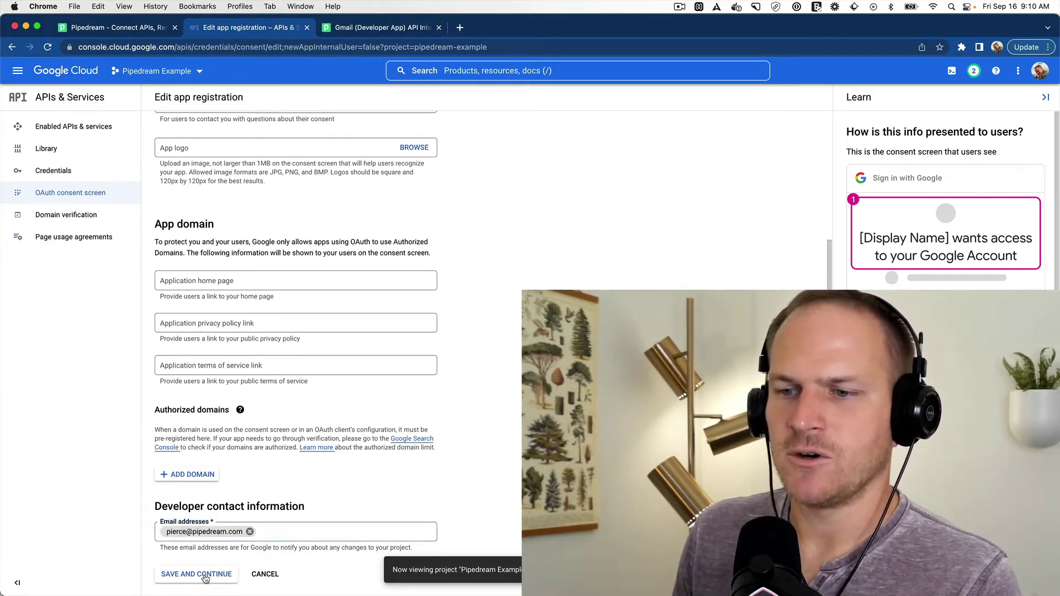
pyautogui.click(208, 574)
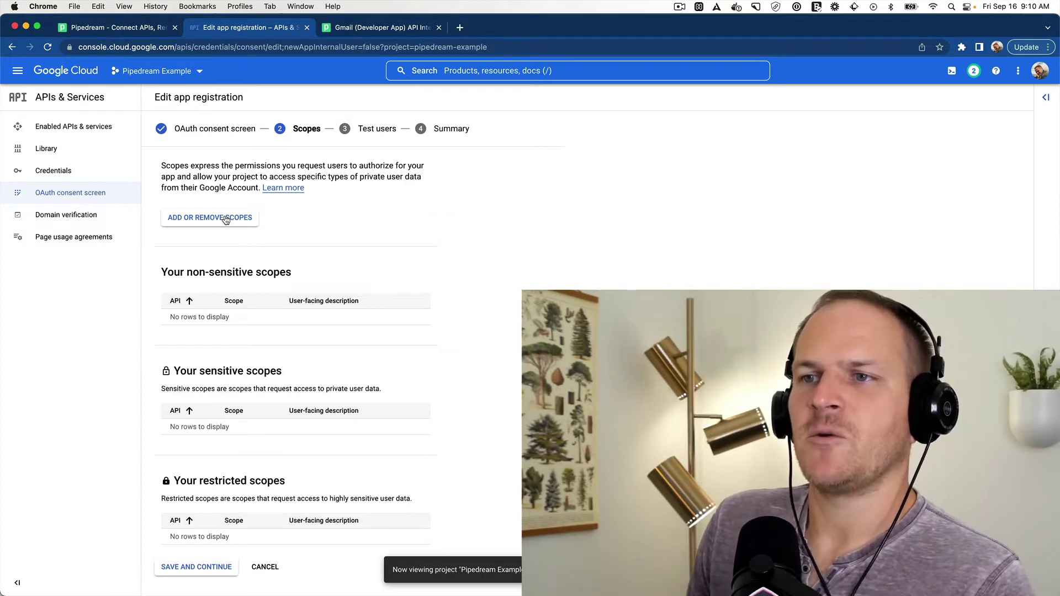
pyautogui.click(226, 219)
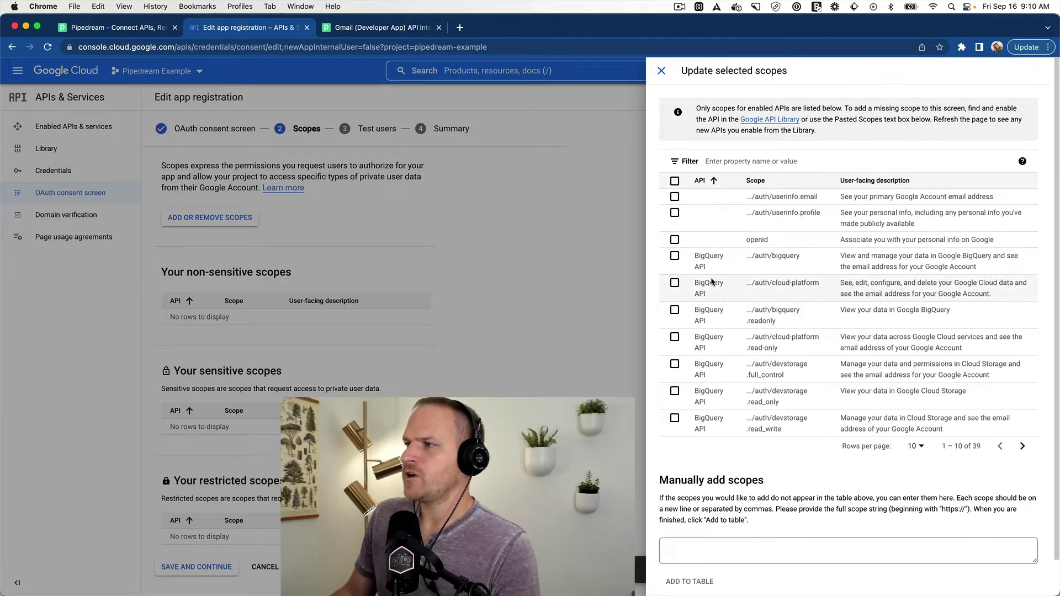
pyautogui.click(721, 546)
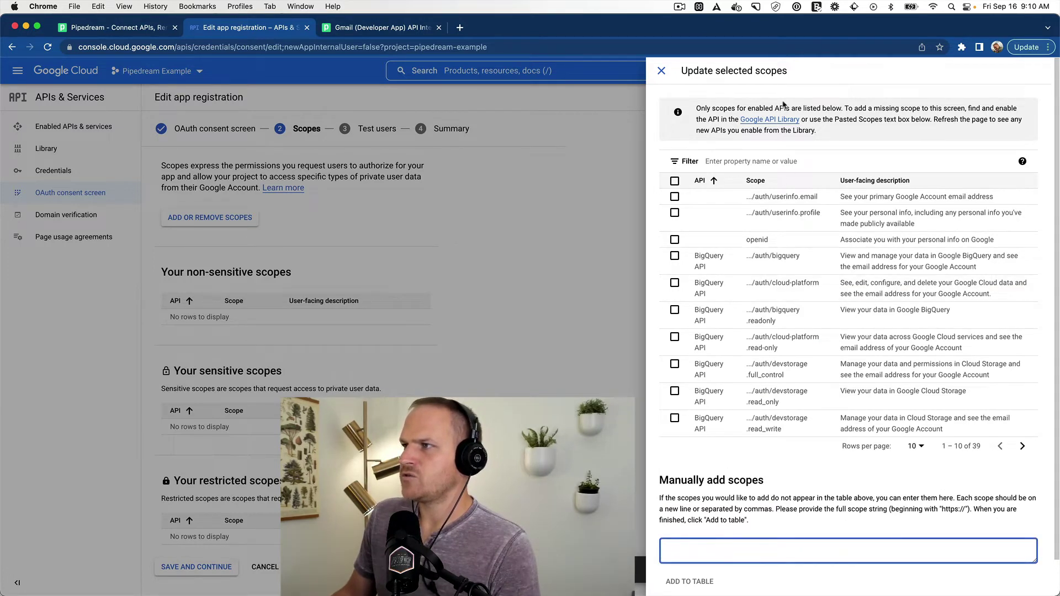
pyautogui.click(724, 161)
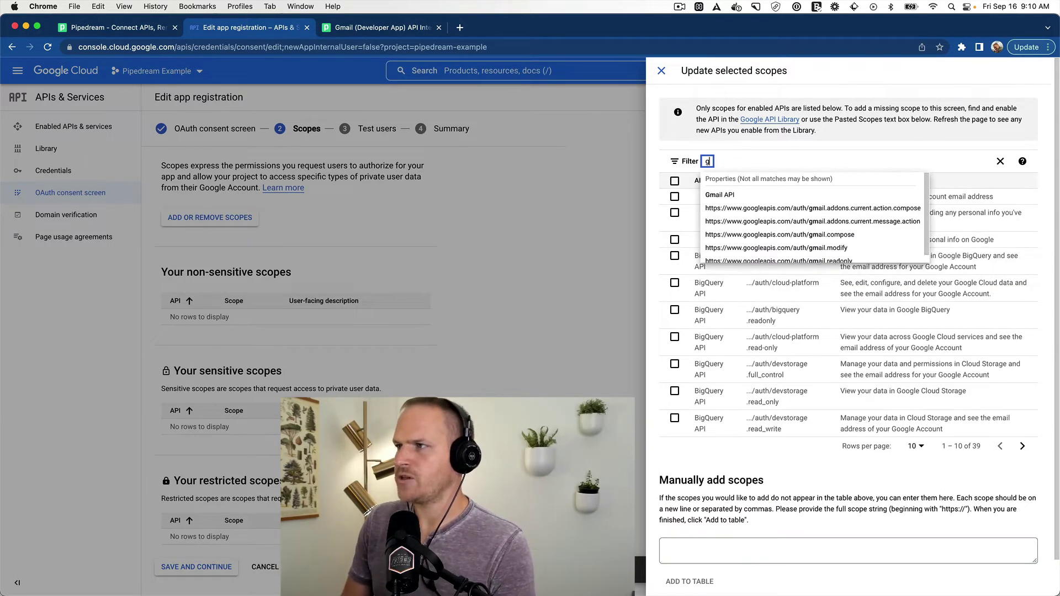
pyautogui.write('gmail')
pyautogui.press('Return')
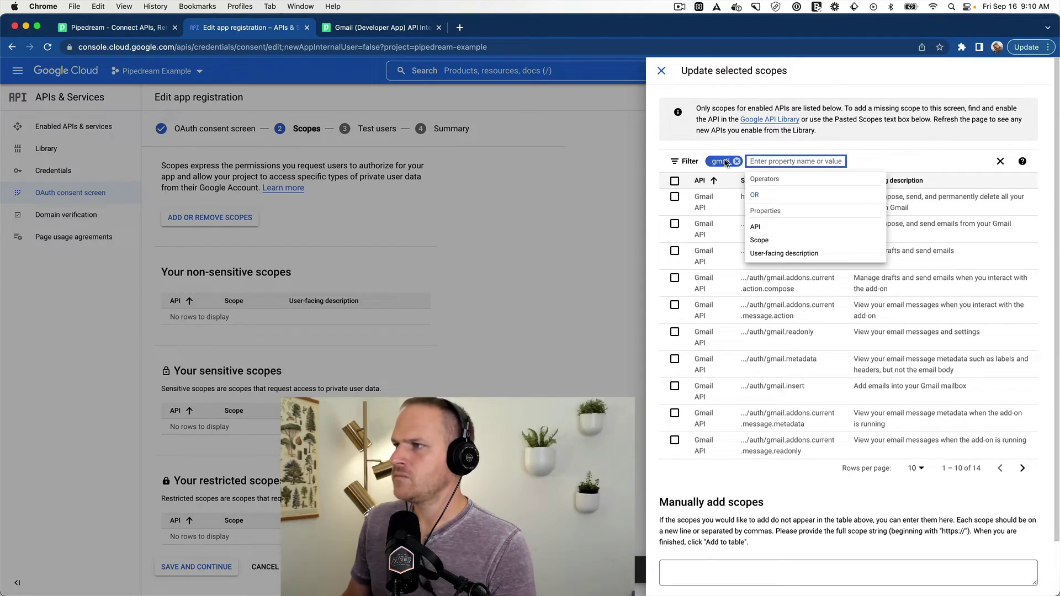
pyautogui.click(739, 138)
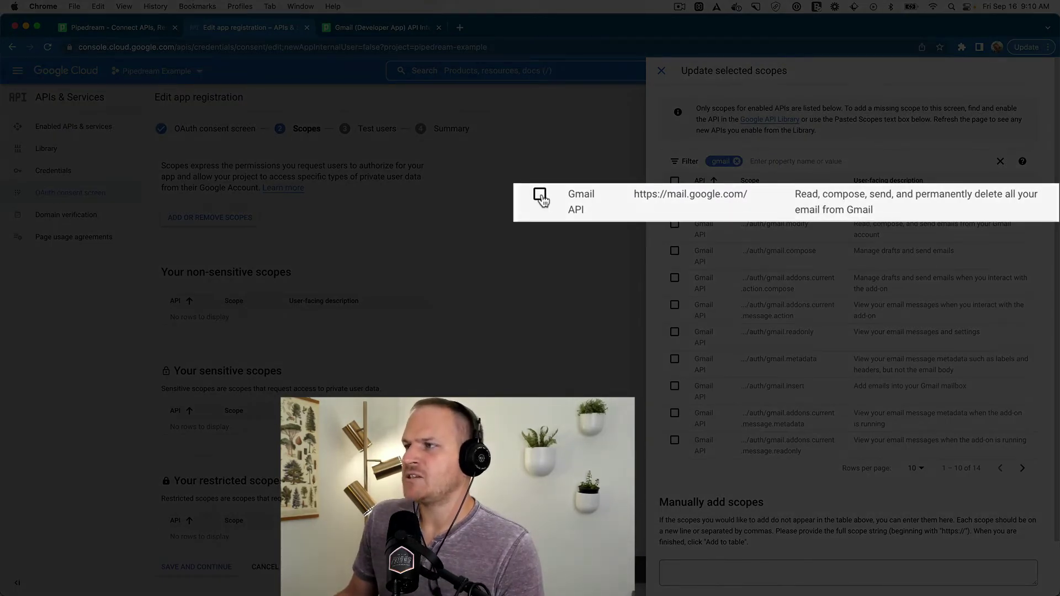
pyautogui.click(675, 197)
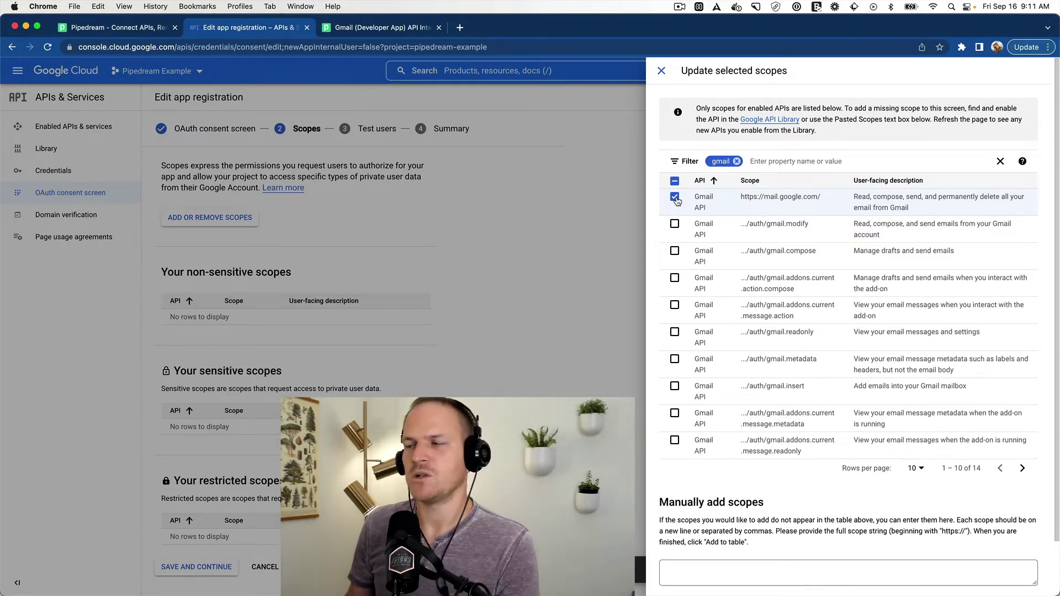
pyautogui.scroll(-2, 677, 200)
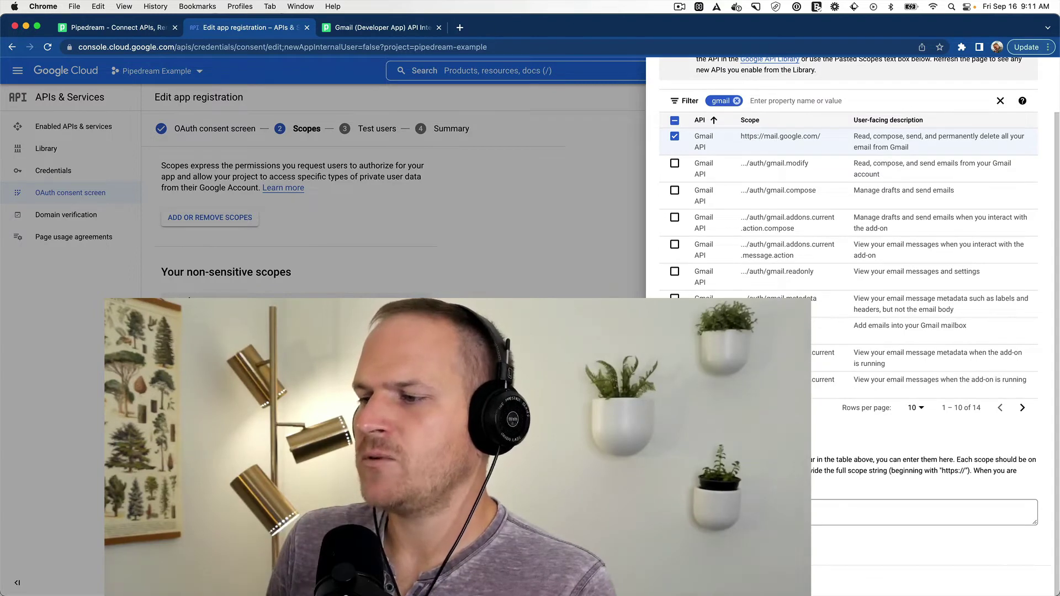
pyautogui.click(683, 587)
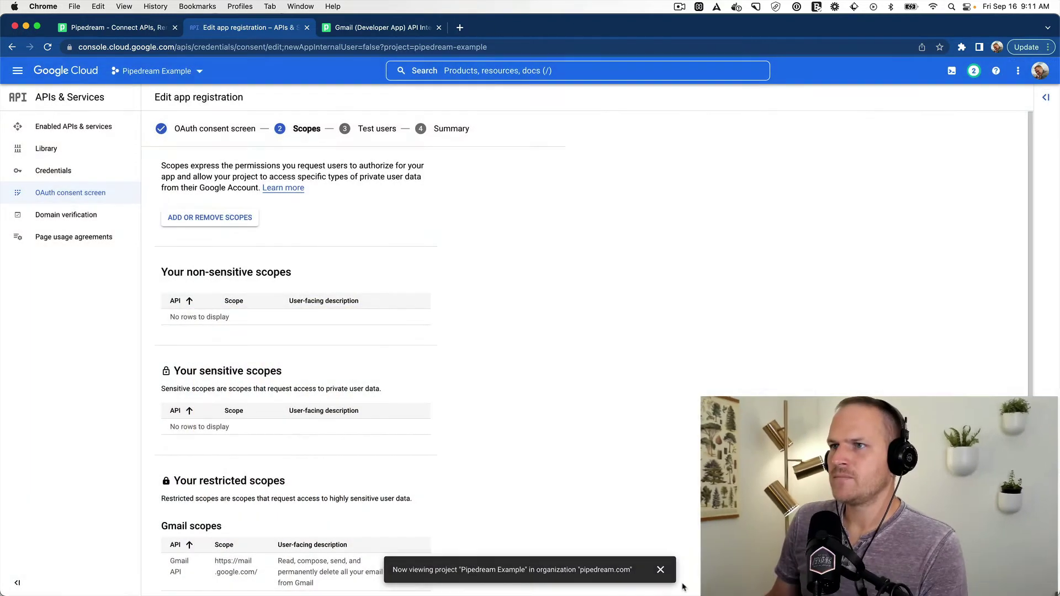
pyautogui.scroll(-1, 607, 552)
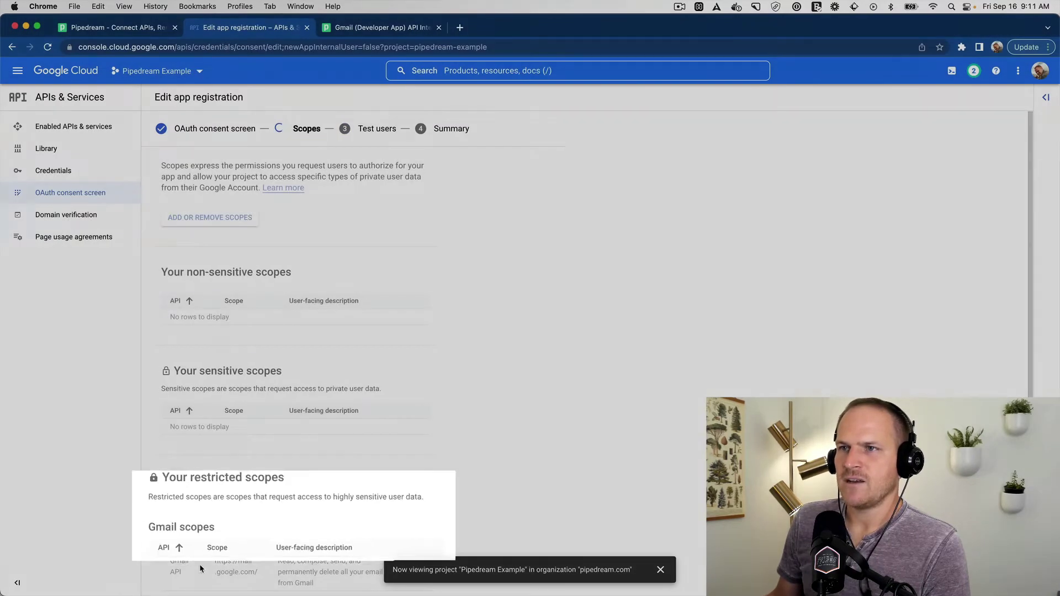
pyautogui.click(200, 564)
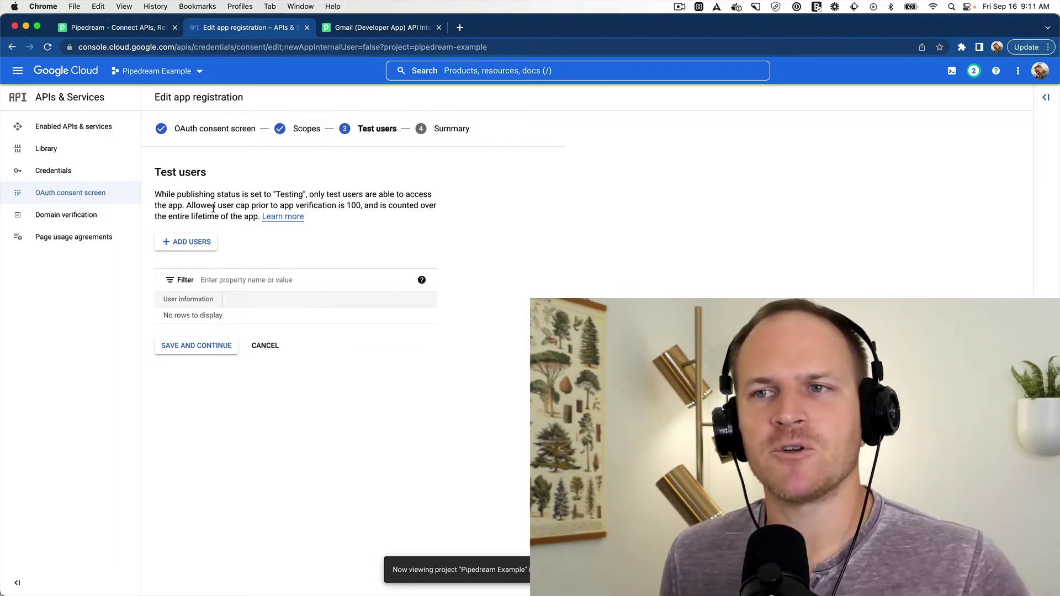
# Step: Add your own e-mail address as the only test user and continue to the Summary
pyautogui.click(182, 243)
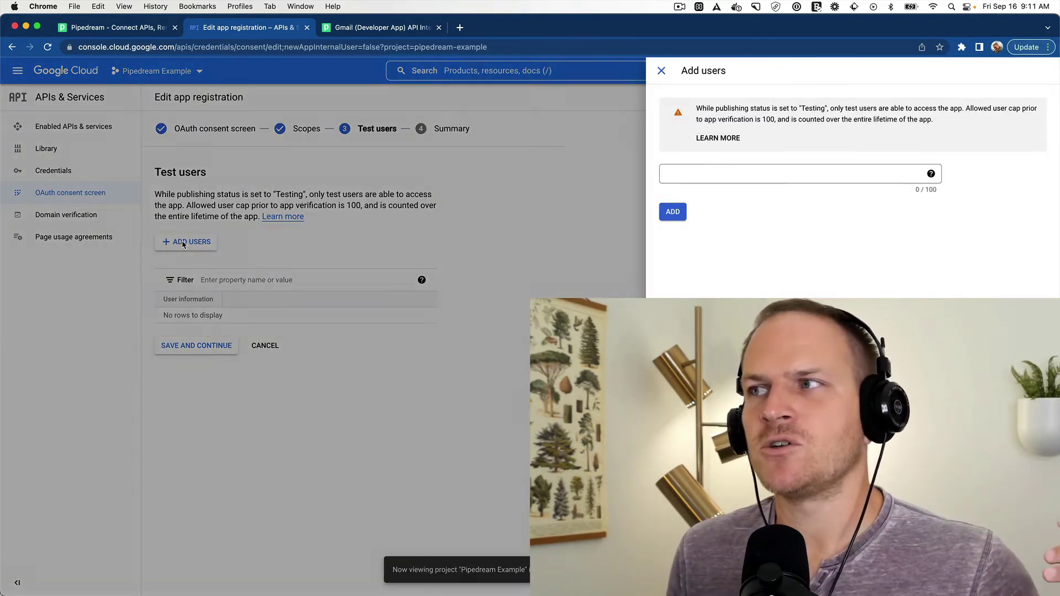
pyautogui.click(814, 176)
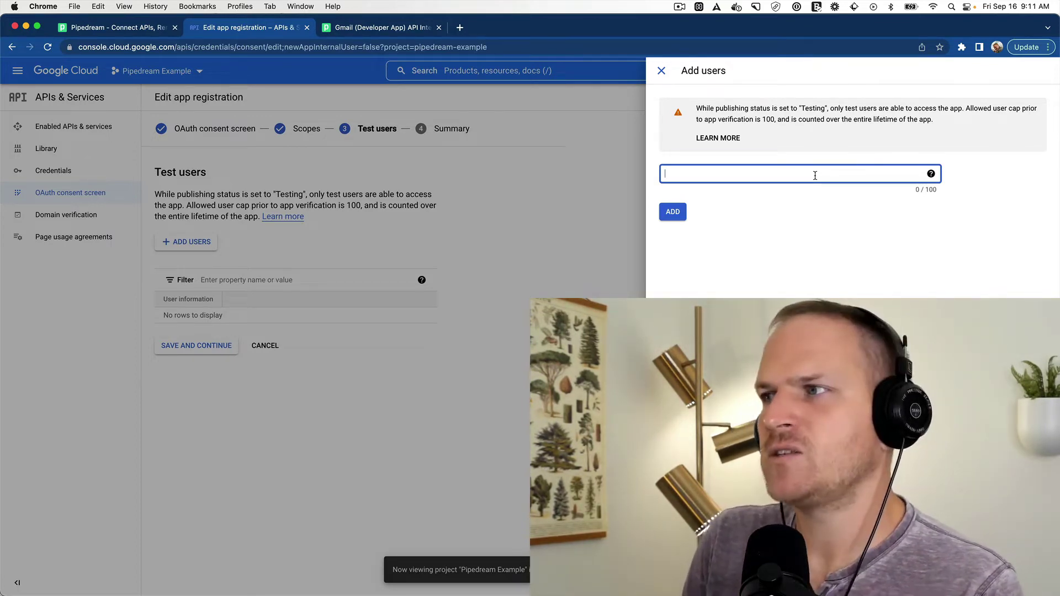
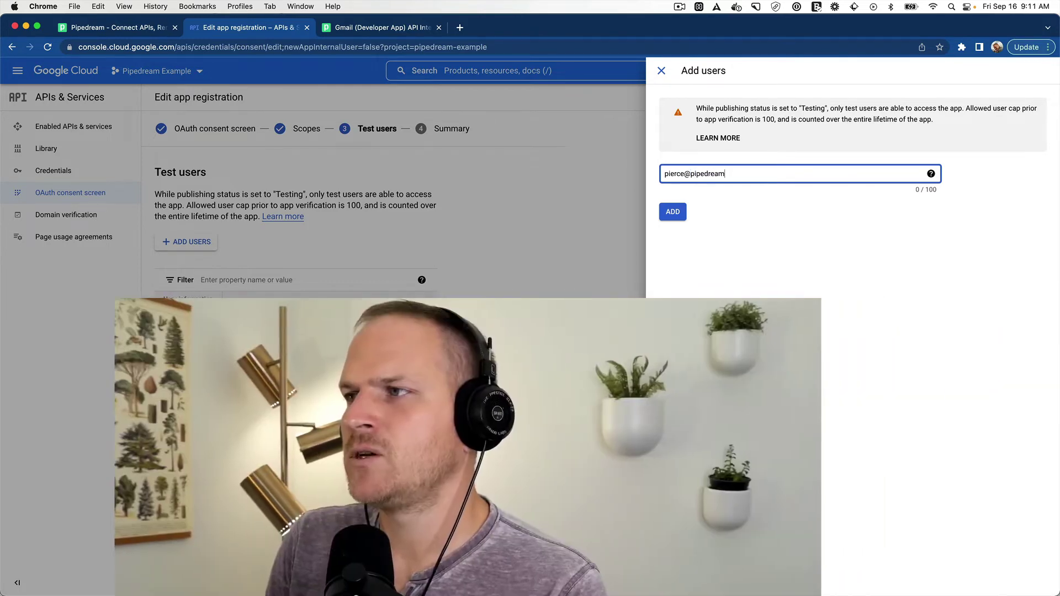
pyautogui.click(682, 214)
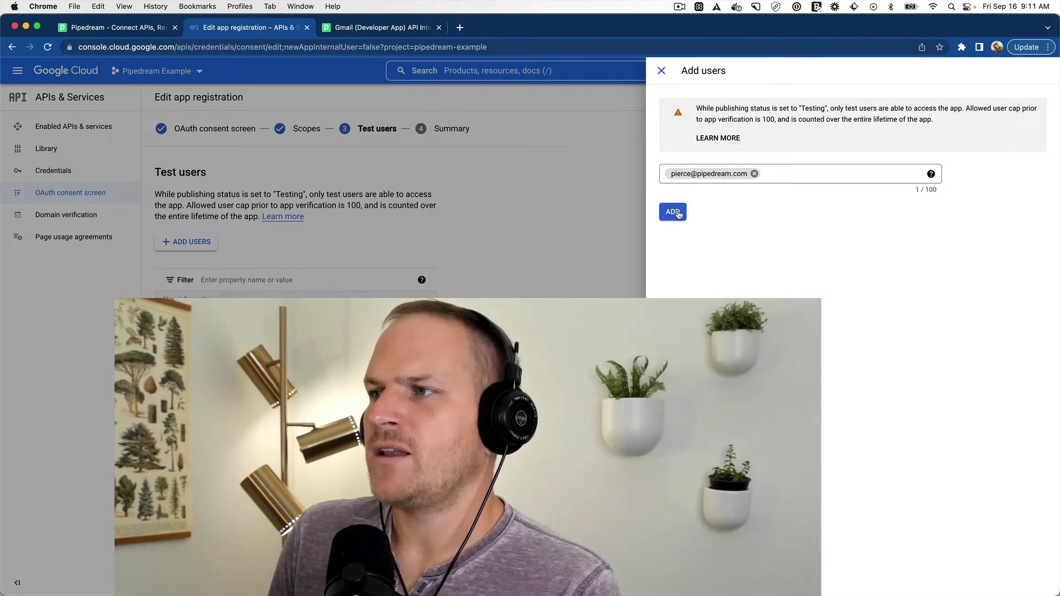
pyautogui.click(682, 220)
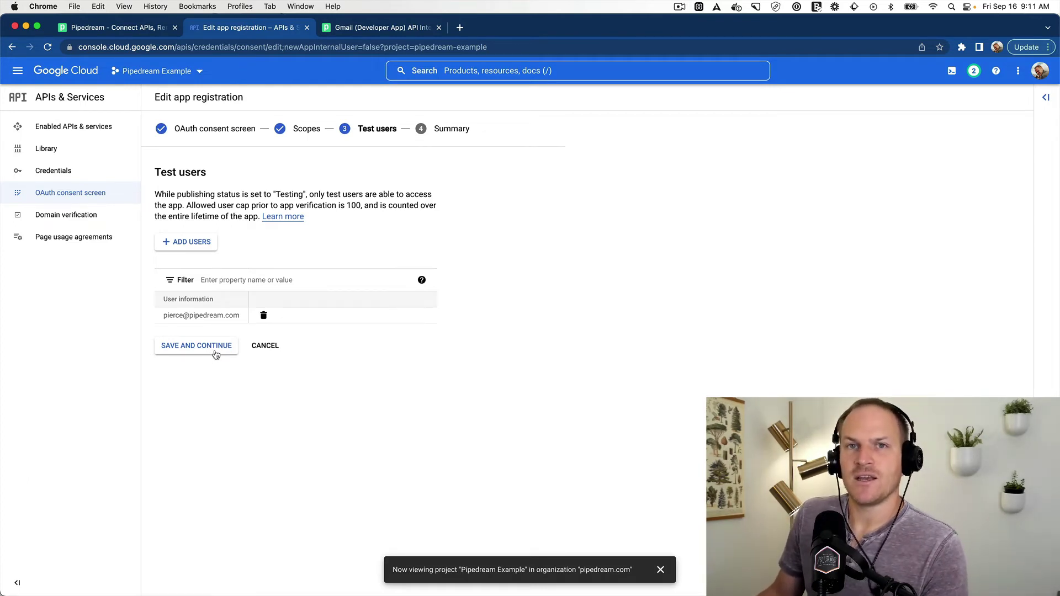
pyautogui.click(218, 351)
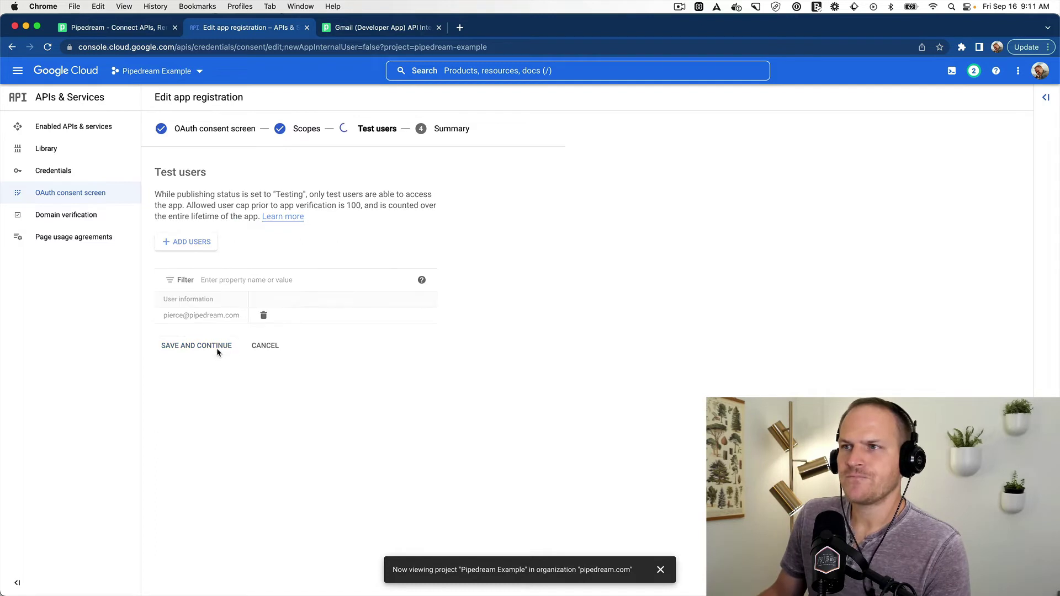
pyautogui.scroll(-5, 308, 320)
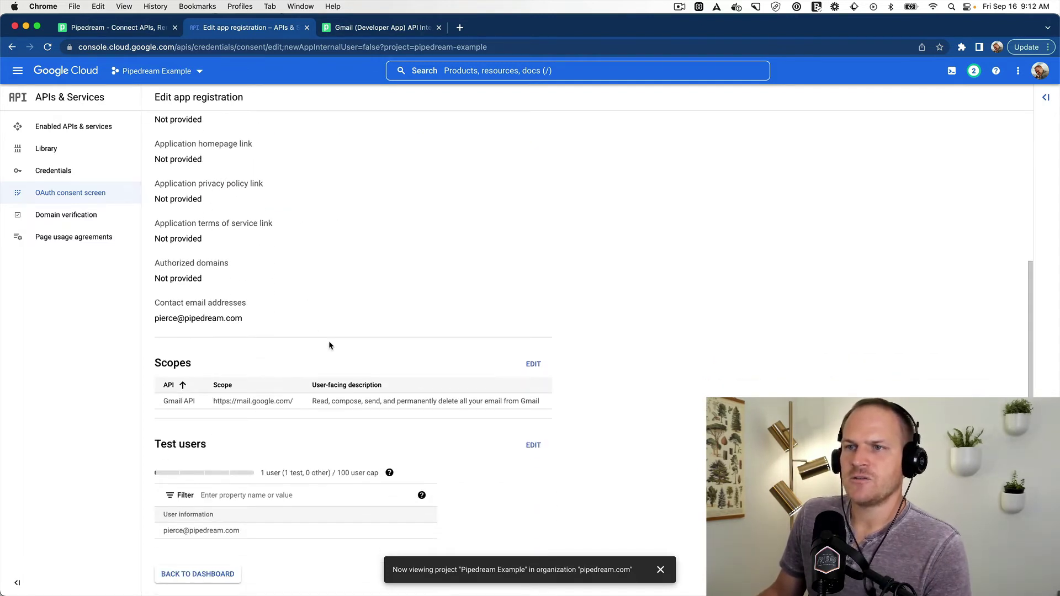
pyautogui.scroll(3, 329, 346)
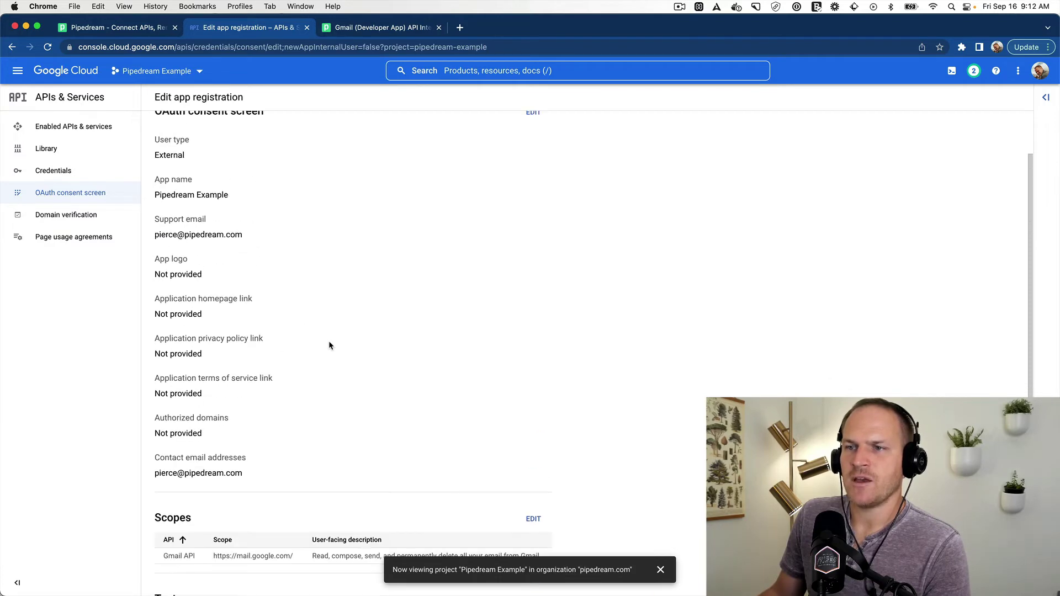
pyautogui.scroll(-4, 329, 345)
pyautogui.scroll(5, 184, 193)
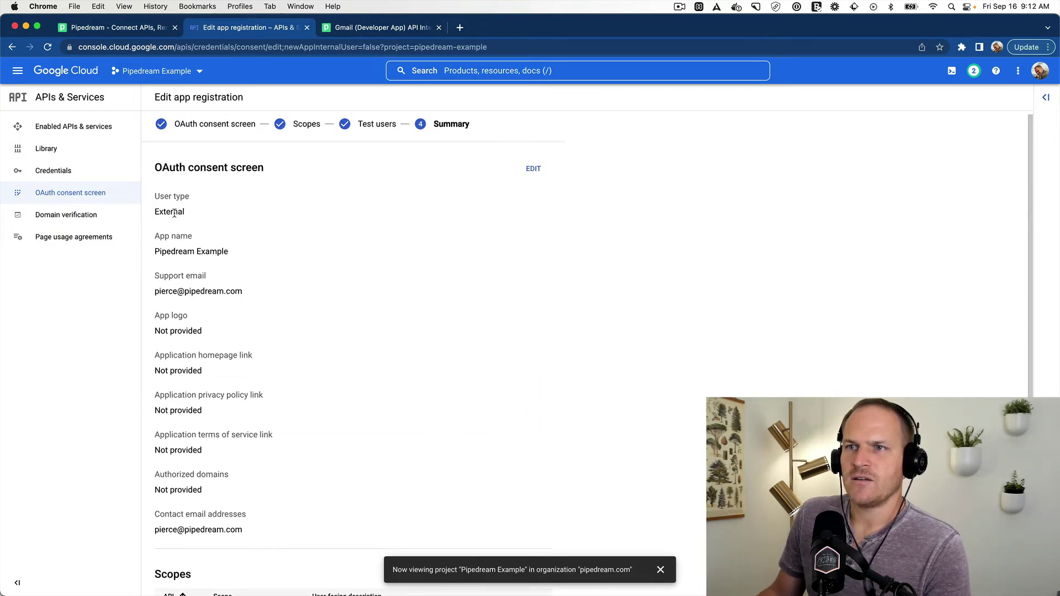
pyautogui.doubleClick(175, 213)
pyautogui.click(362, 257)
pyautogui.scroll(-4, 246, 362)
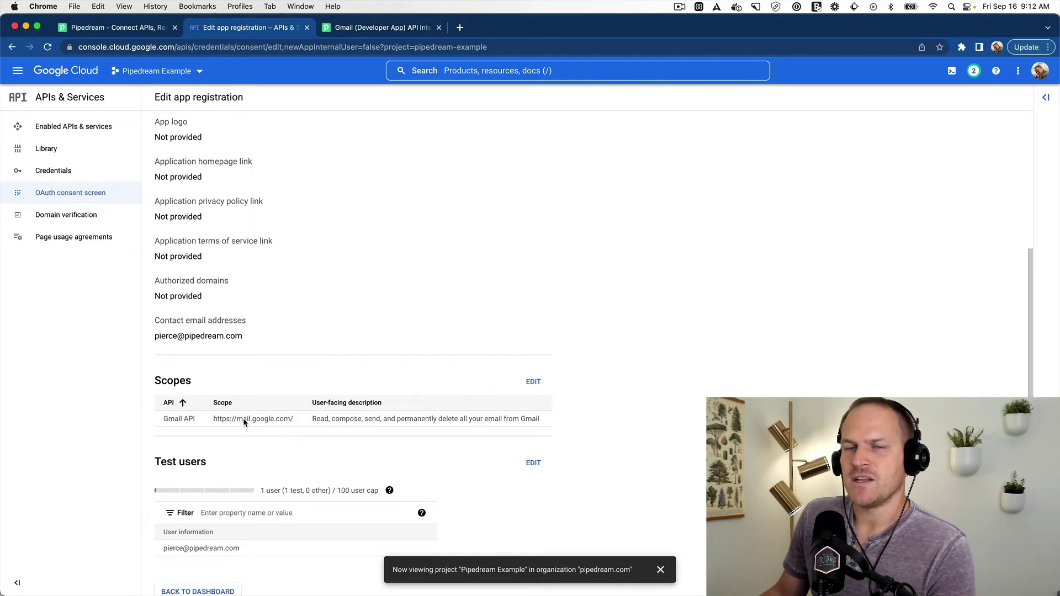
pyautogui.scroll(-1, 298, 401)
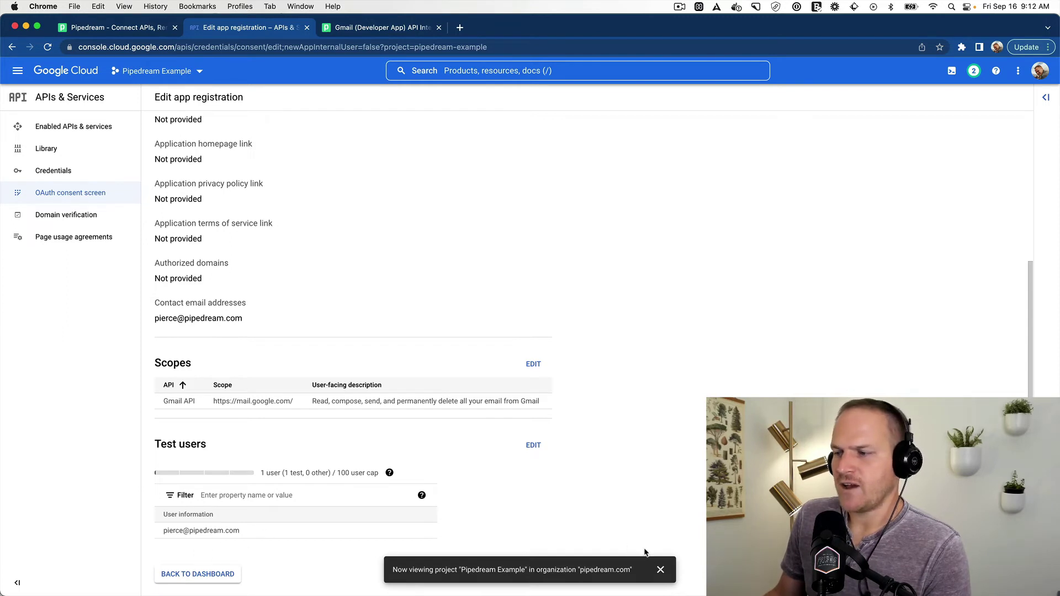
pyautogui.click(660, 570)
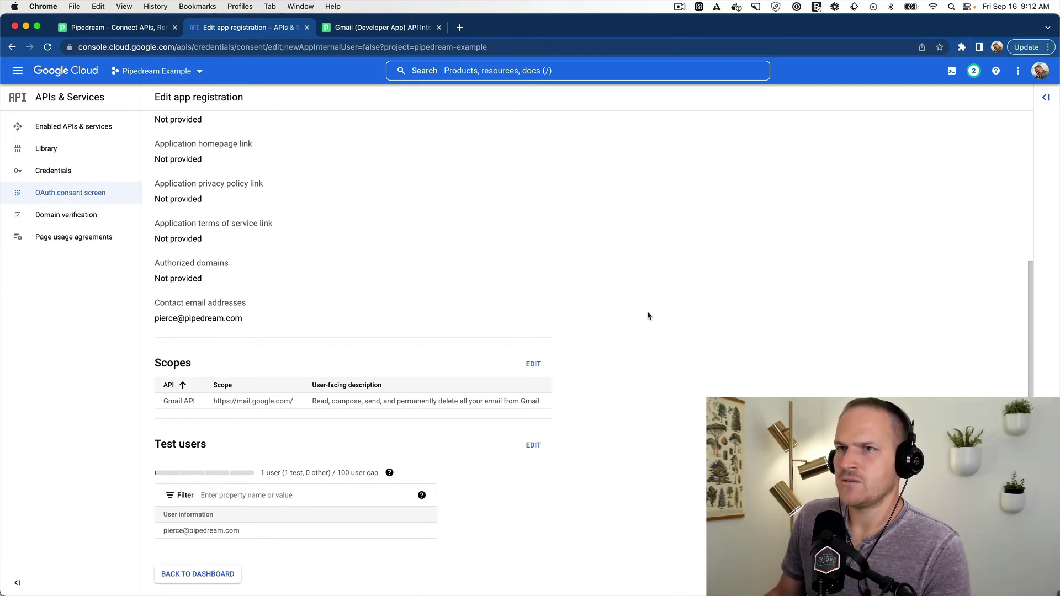
pyautogui.scroll(5, 314, 465)
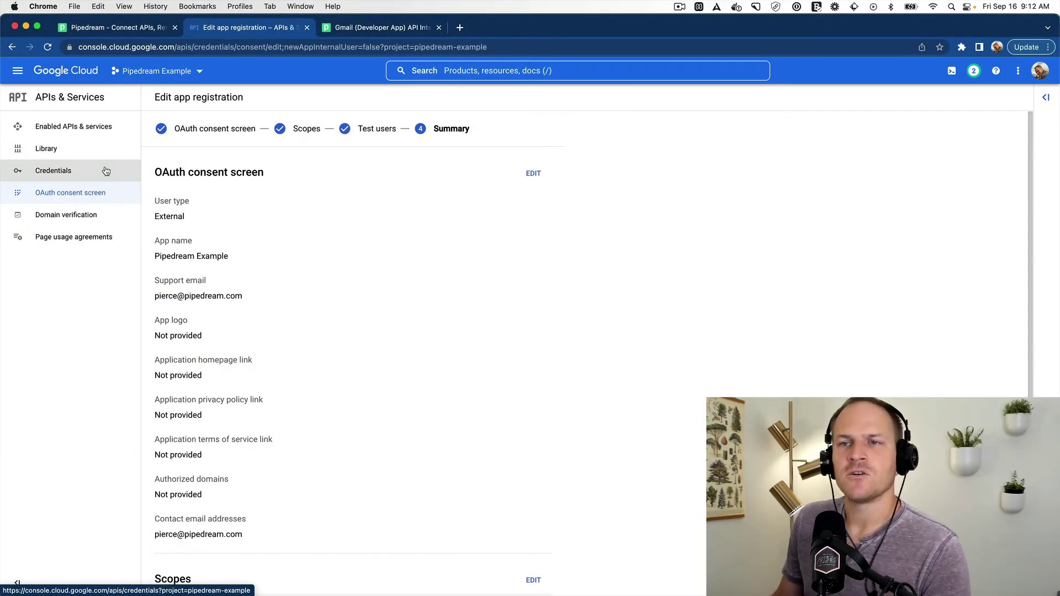
# Step: From Credentials, start a new OAuth client ID of type Web application
pyautogui.click(106, 171)
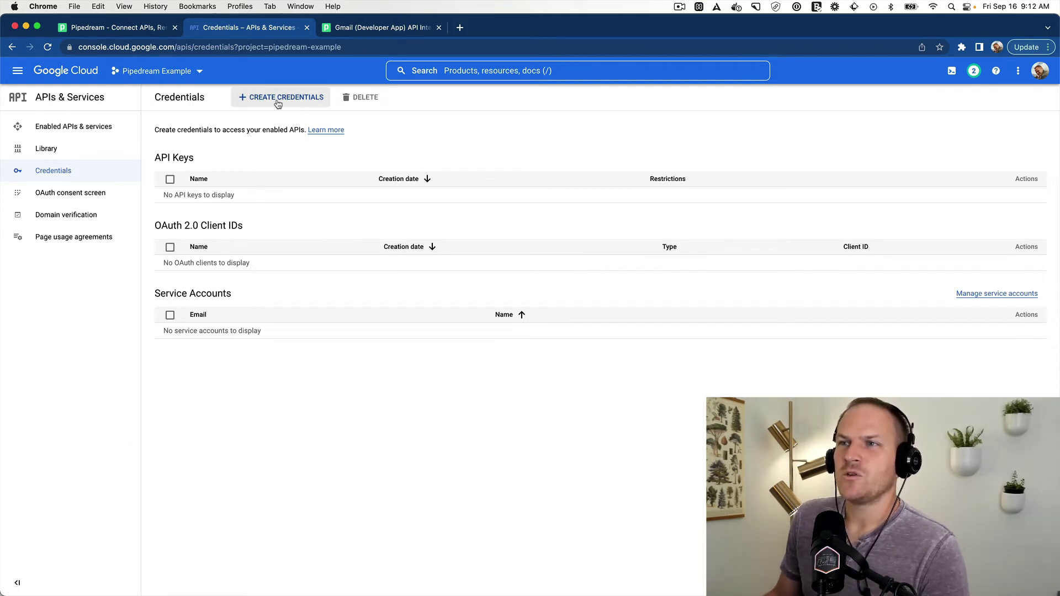
pyautogui.click(298, 106)
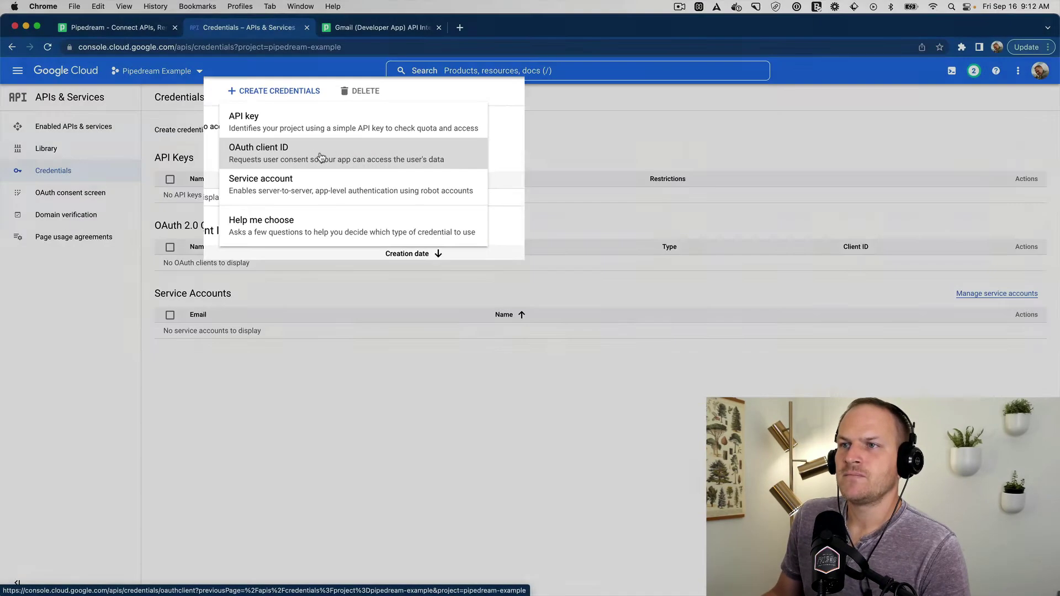
pyautogui.click(321, 157)
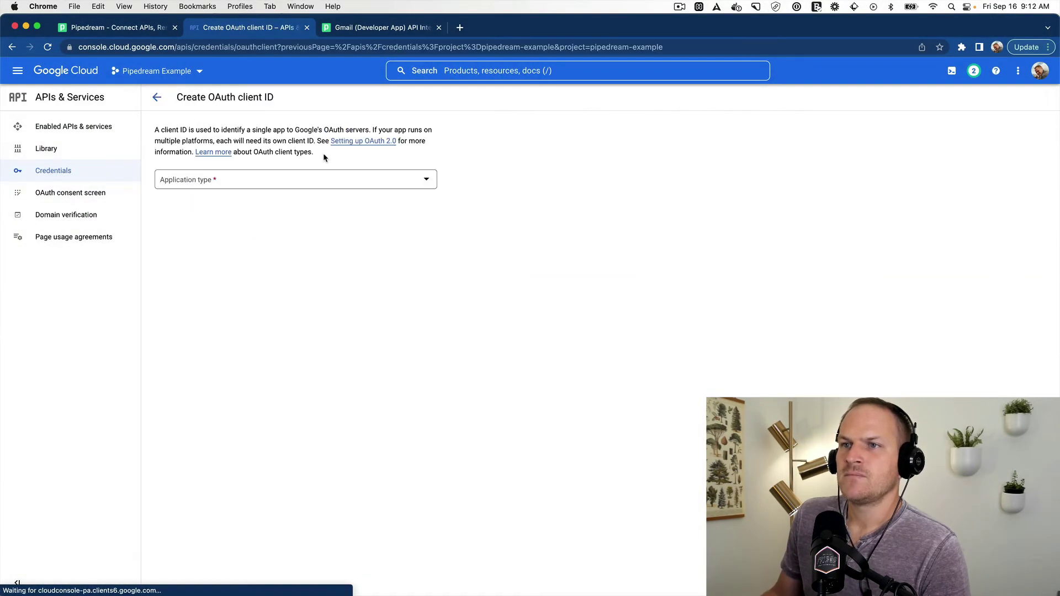
pyautogui.click(273, 187)
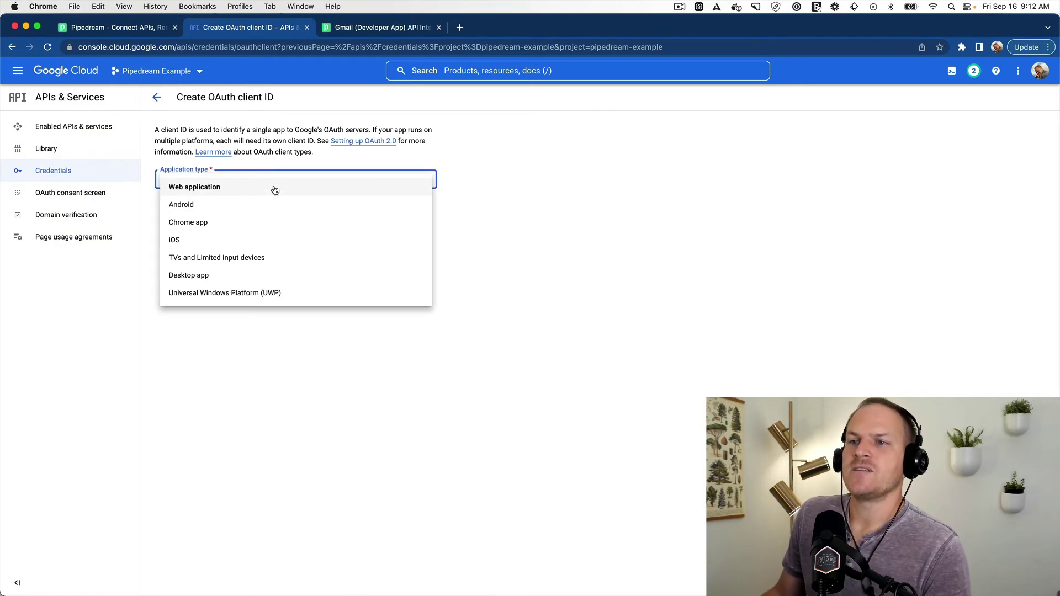
pyautogui.click(276, 188)
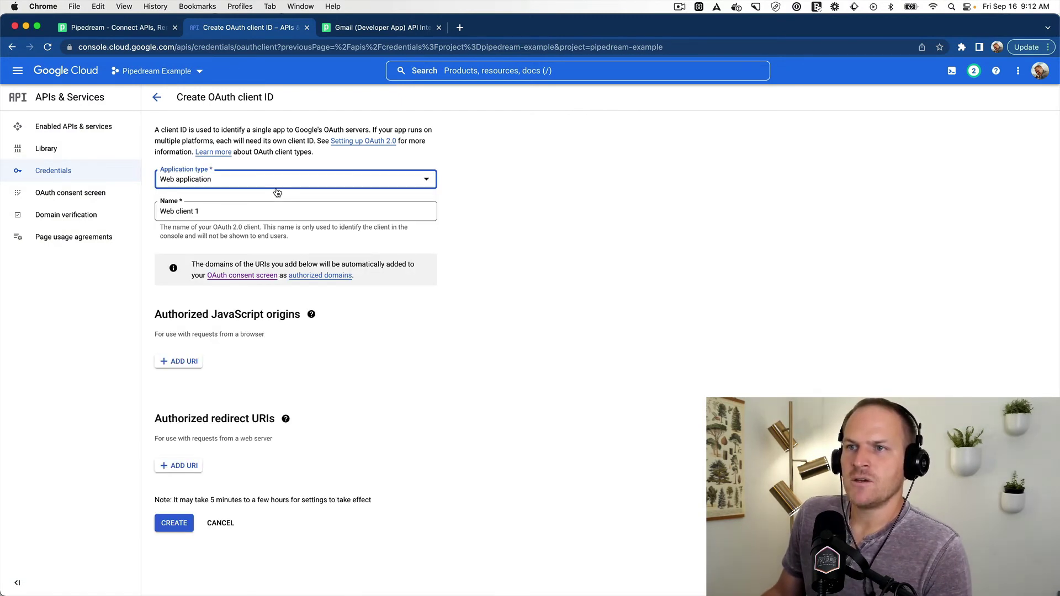
# Step: Rename the client to 'Pipedream' and add an empty authorized redirect URI entry
pyautogui.click(243, 217)
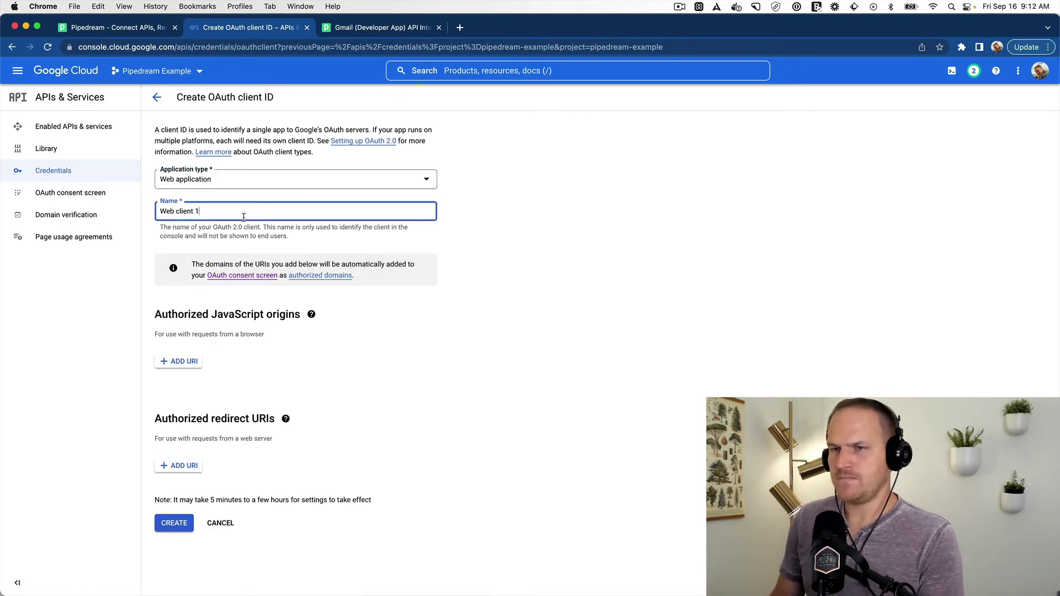
pyautogui.press('super+a')
pyautogui.write('Piper')
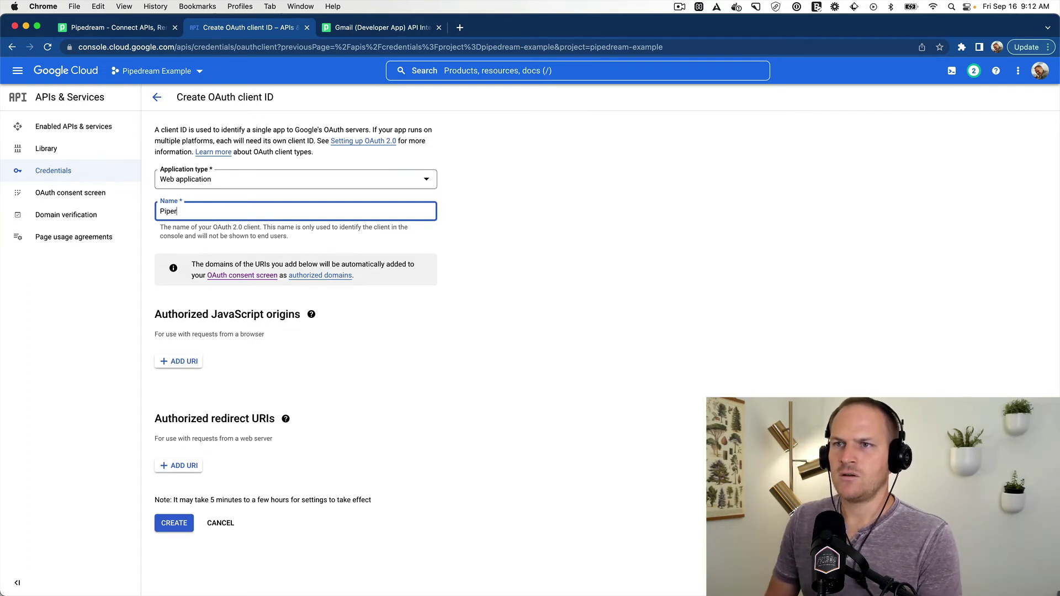
pyautogui.press('BackSpace')
pyautogui.write('dream')
pyautogui.click(332, 347)
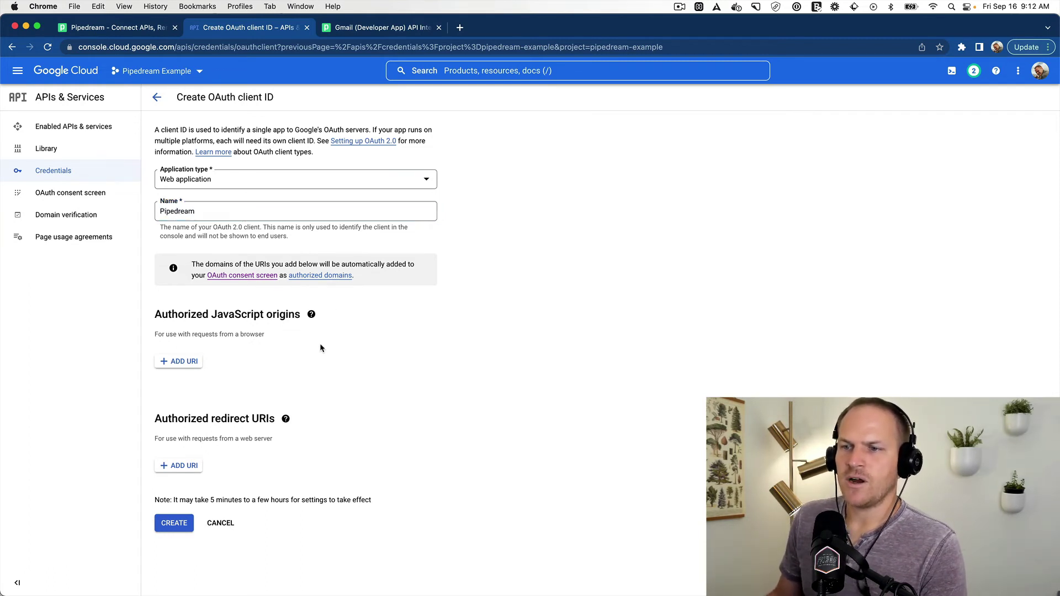
pyautogui.click(177, 465)
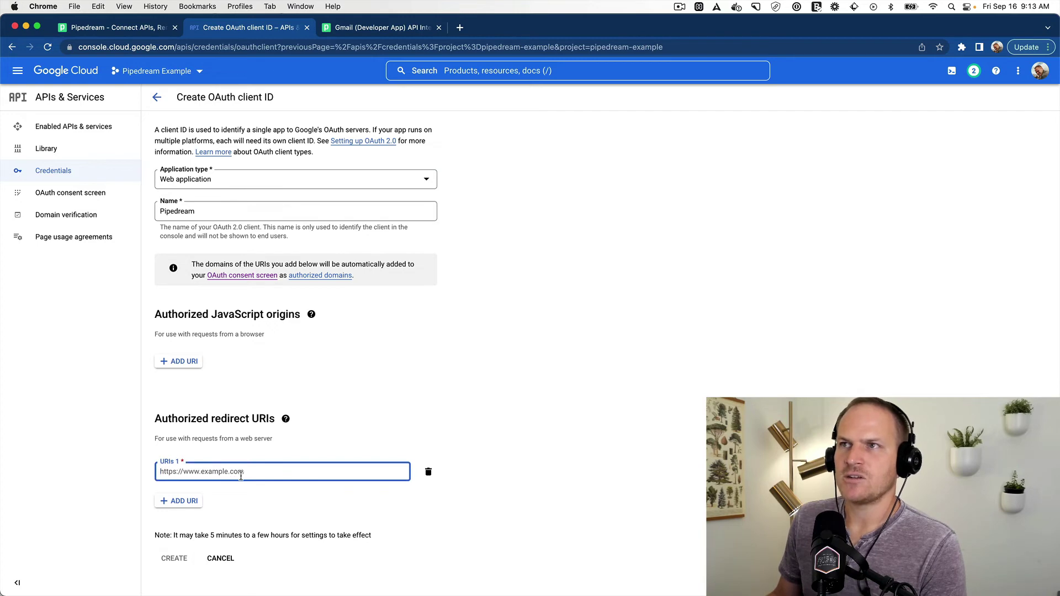
# Step: Copy Pipedream's redirect URI into URIs 1 and create the OAuth client
pyautogui.click(133, 27)
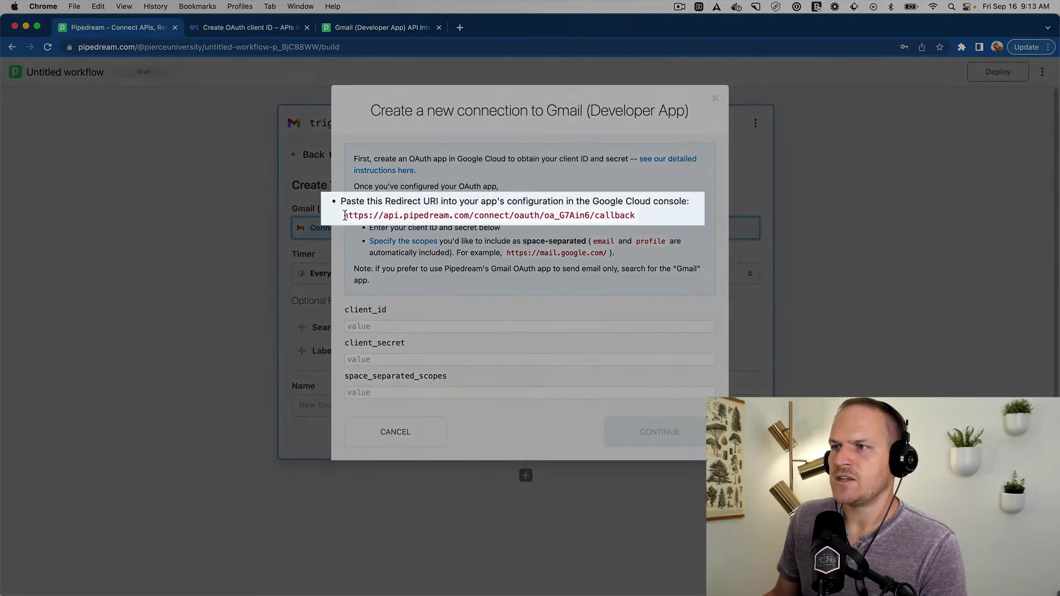
pyautogui.moveTo(371, 214); pyautogui.dragTo(698, 215)
pyautogui.press('super+c')
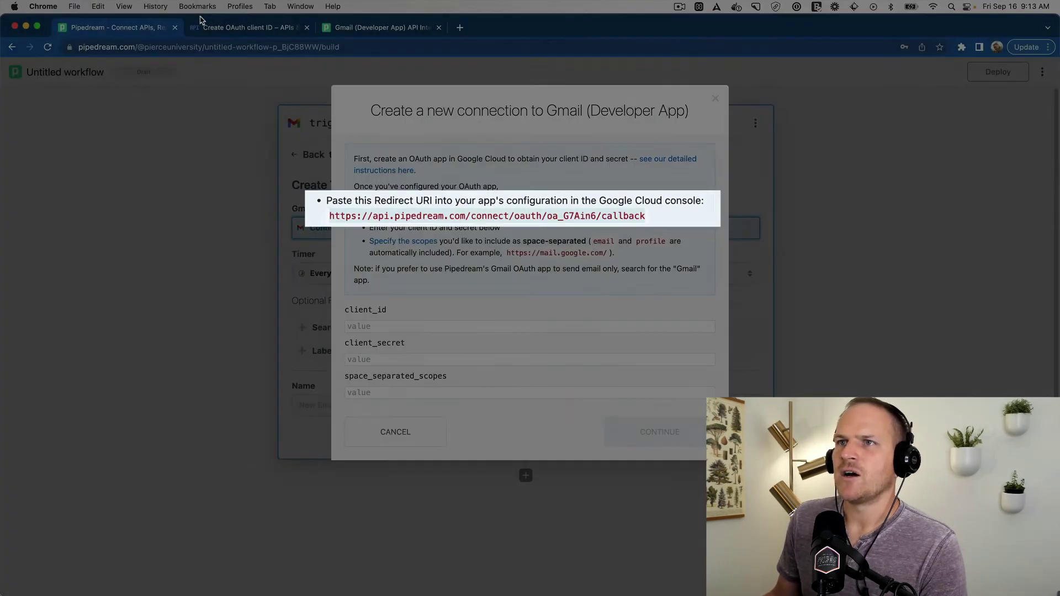
pyautogui.click(248, 27)
pyautogui.click(267, 470)
pyautogui.press('super+v')
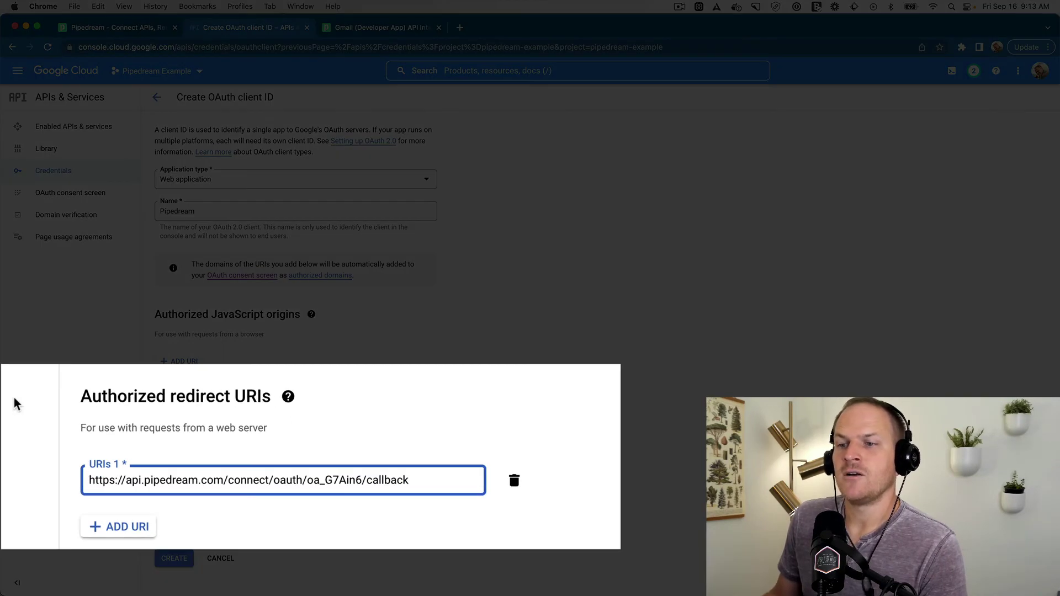
pyautogui.click(170, 560)
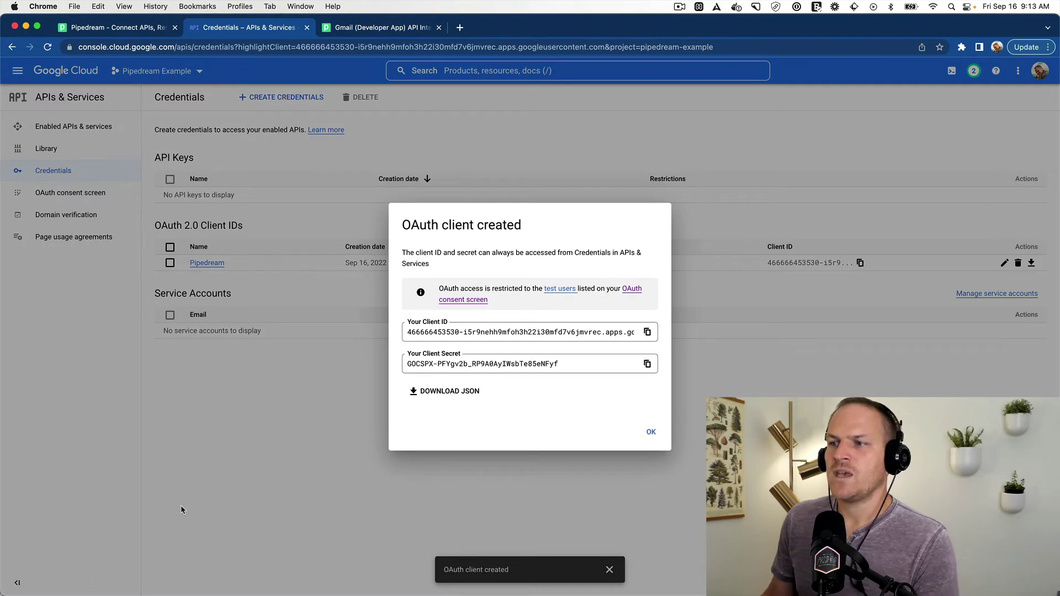
# Step: Copy the new OAuth client ID and client secret into Pipedream's client_id and client_secret fields
pyautogui.click(465, 332)
pyautogui.press('super+c')
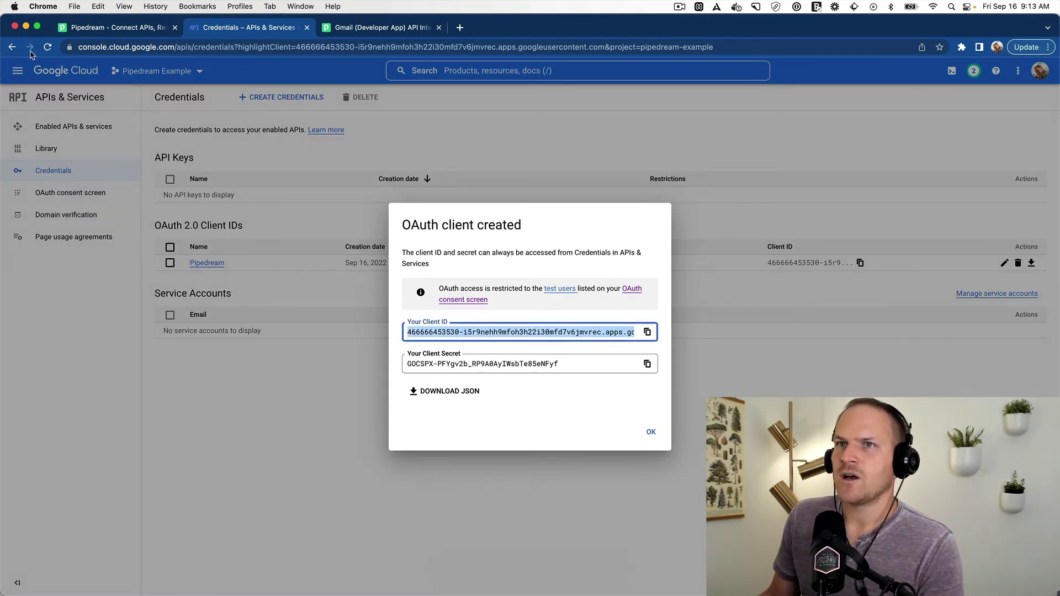
pyautogui.click(116, 29)
pyautogui.click(421, 326)
pyautogui.press('super+v')
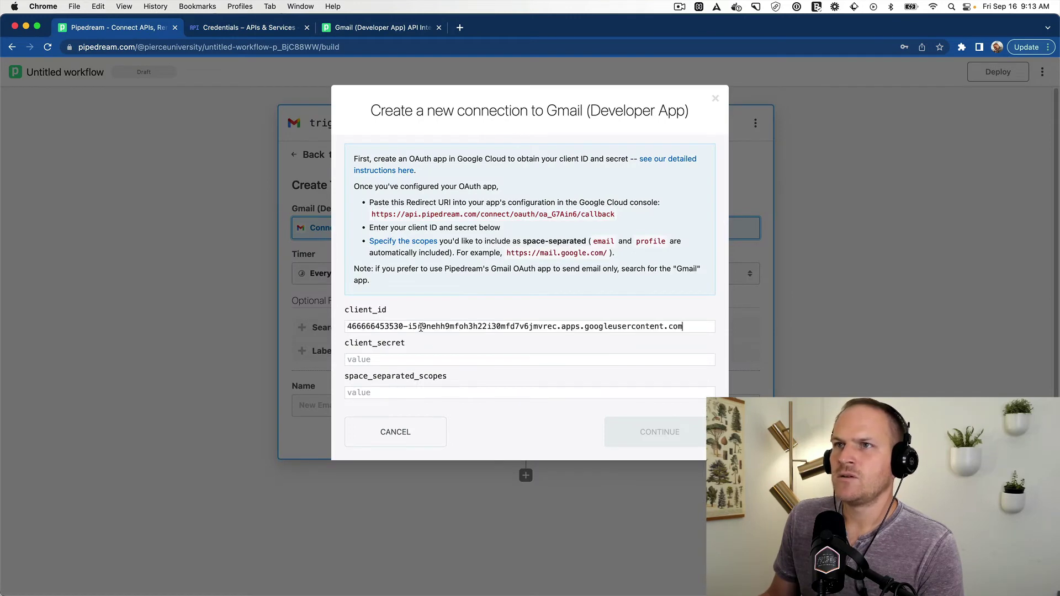
pyautogui.click(206, 29)
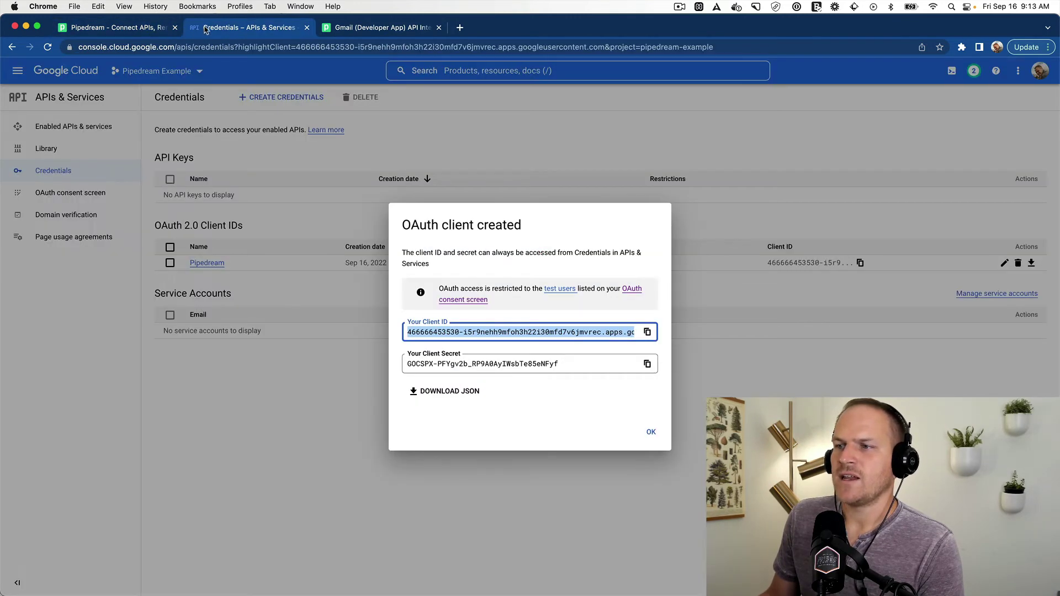
pyautogui.click(438, 359)
pyautogui.press('super+c')
pyautogui.click(120, 27)
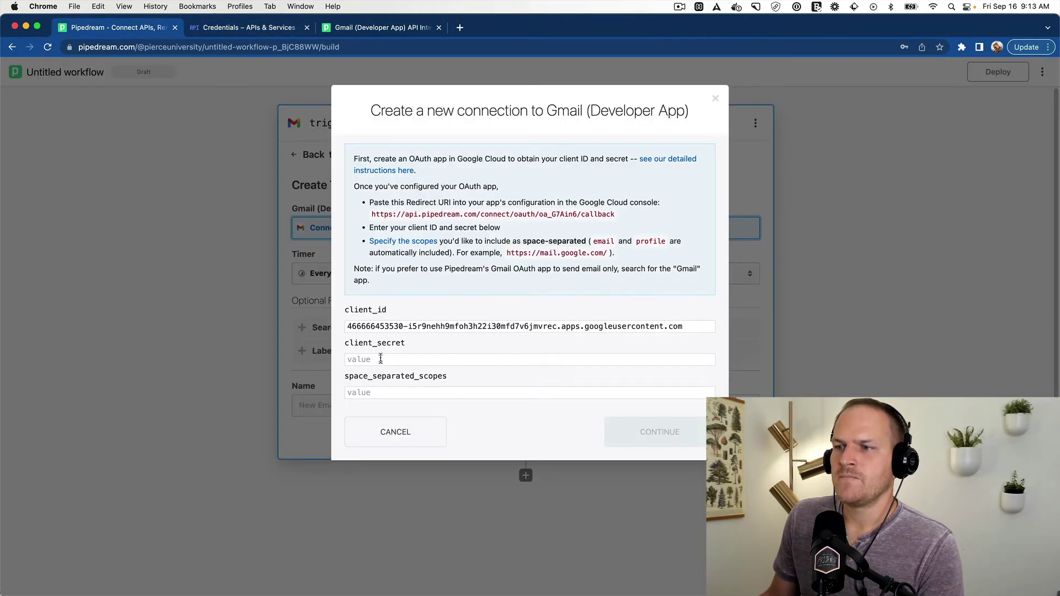
pyautogui.press('super+v')
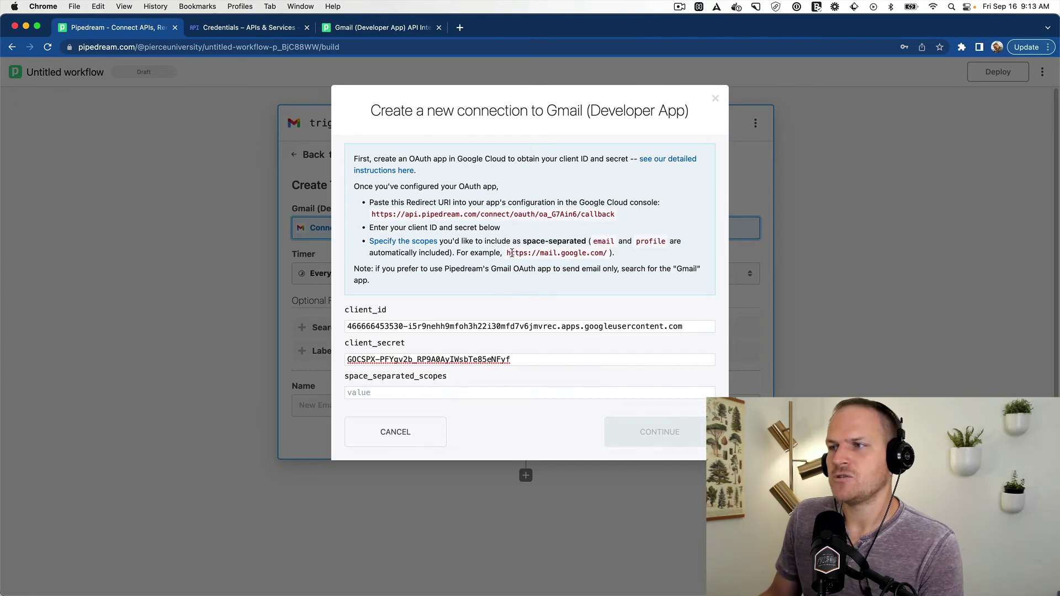
pyautogui.moveTo(507, 253); pyautogui.dragTo(606, 253)
pyautogui.press('super+c')
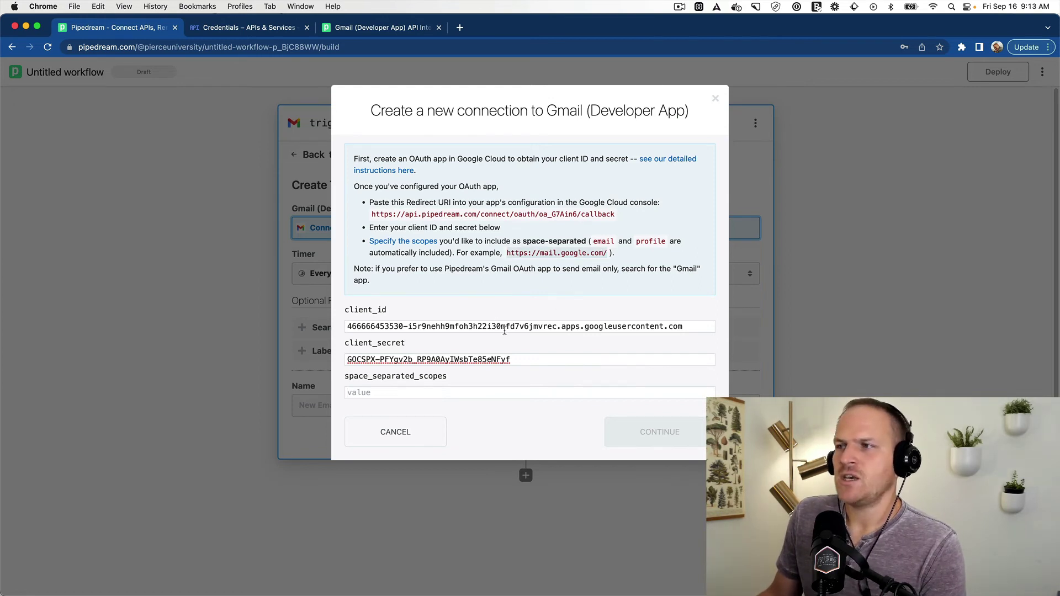
pyautogui.click(426, 396)
pyautogui.press('super+v')
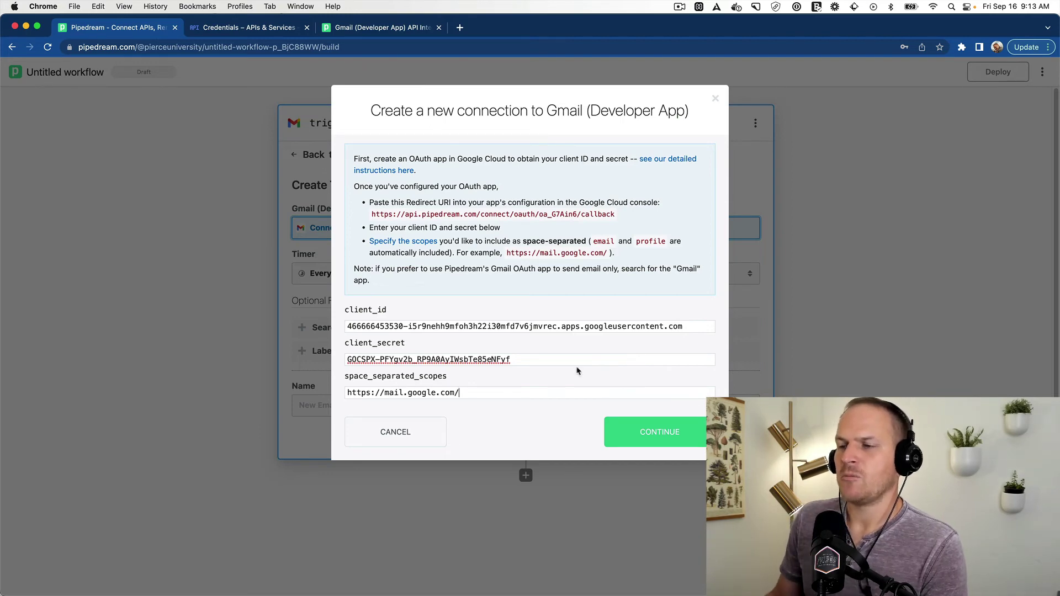
# Step: Submit the connection, sign in with the work Google account, and allow Pipedream Gmail access
pyautogui.click(637, 430)
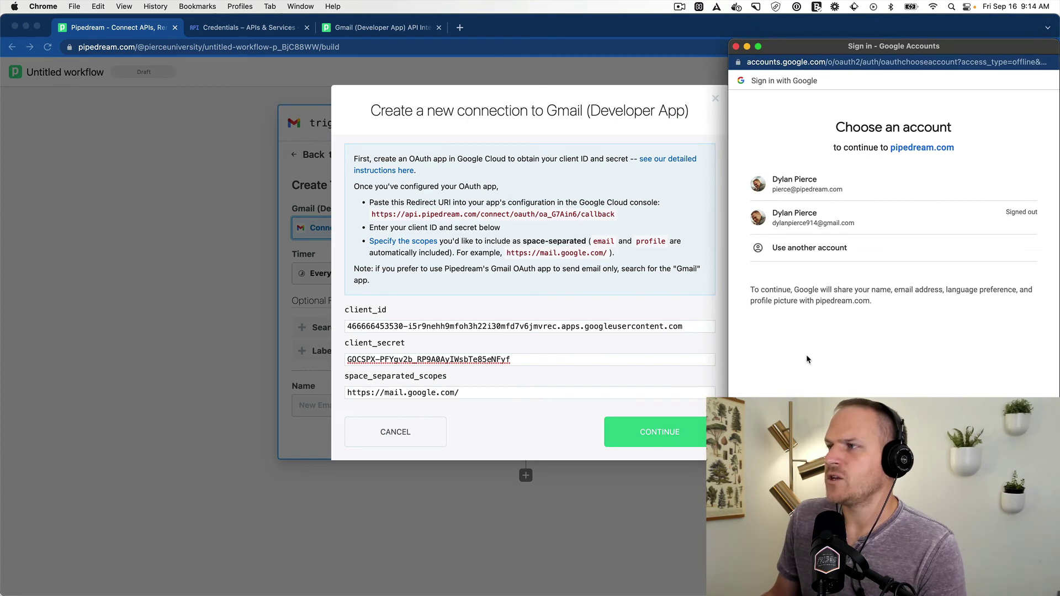
pyautogui.click(808, 195)
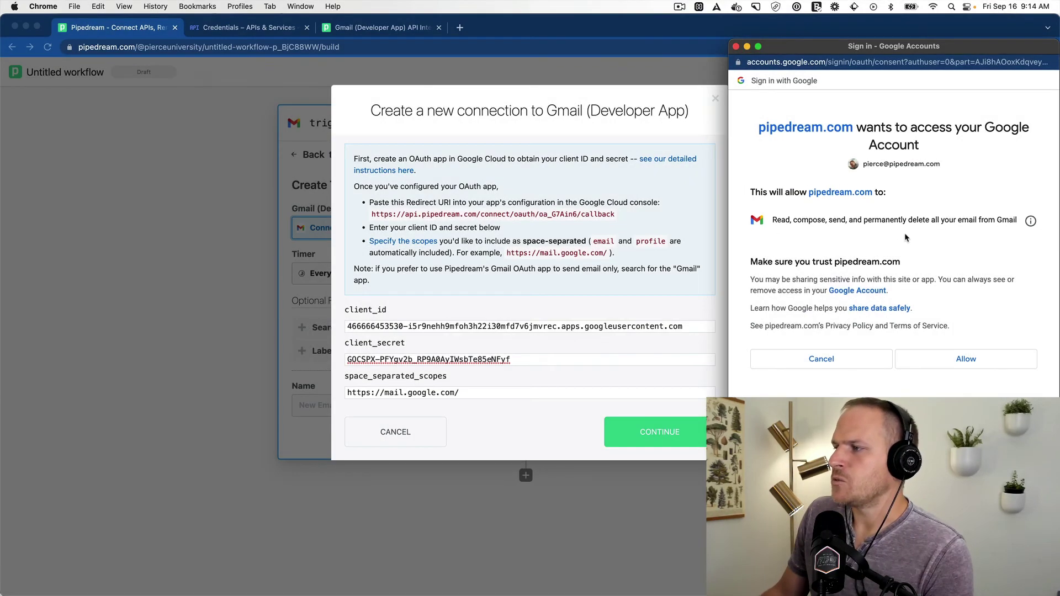
pyautogui.click(960, 364)
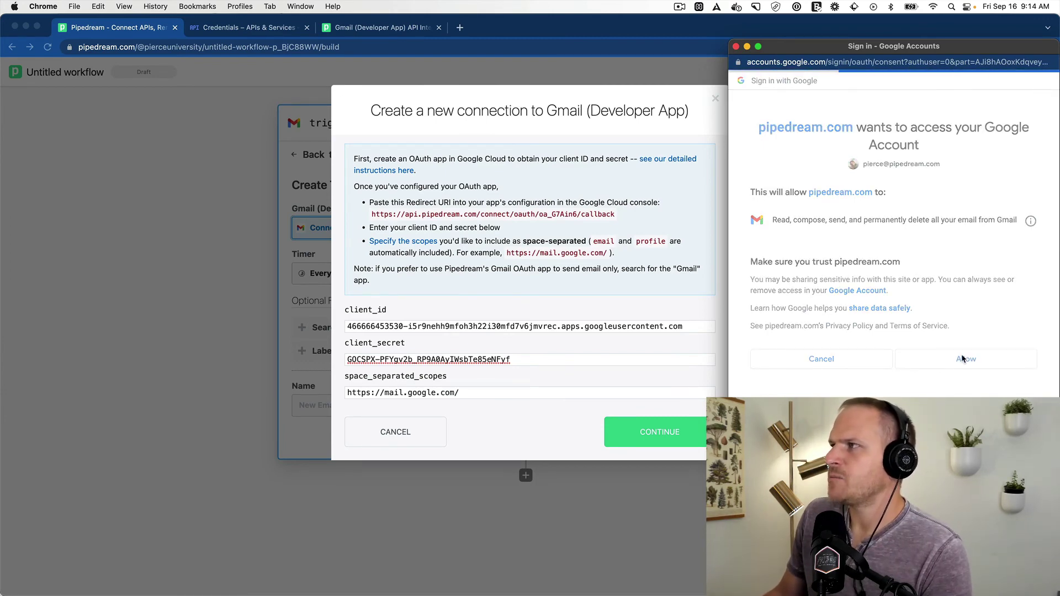